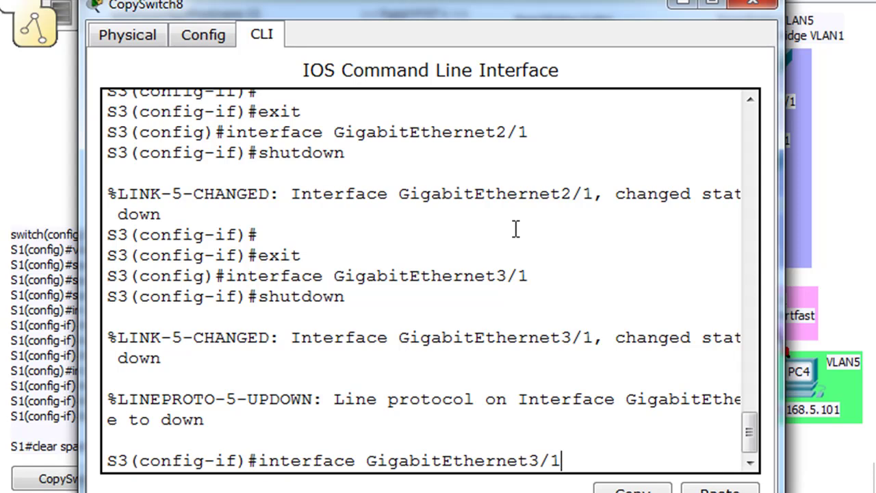
Re-enable S3's GigabitEthernet3/1 with no shutdown
key(Return)
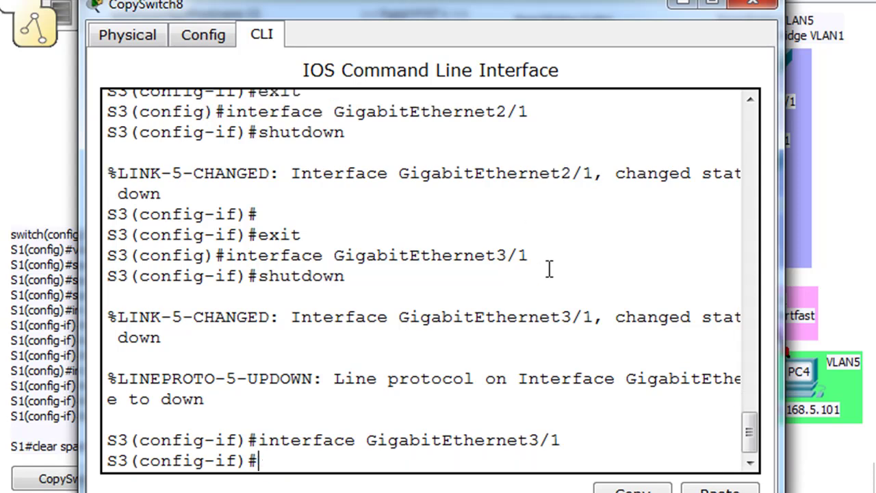
key(Up)
key(Up)
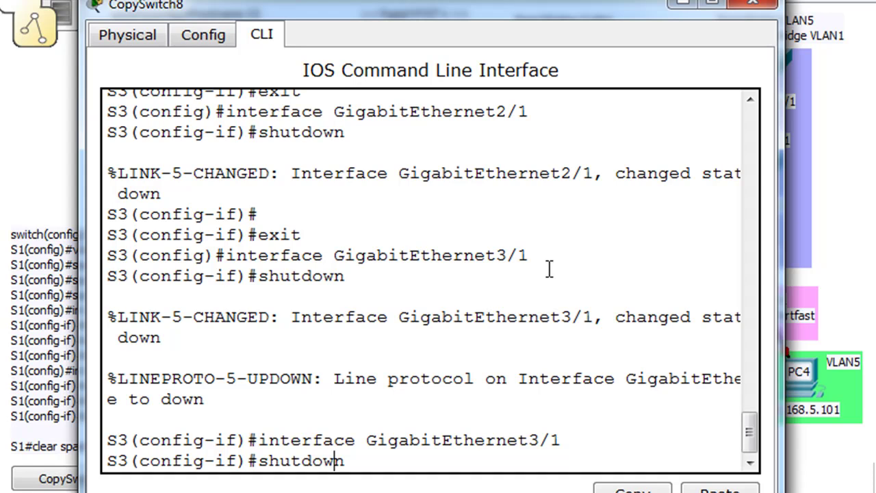
key(ctrl+a)
text(no)
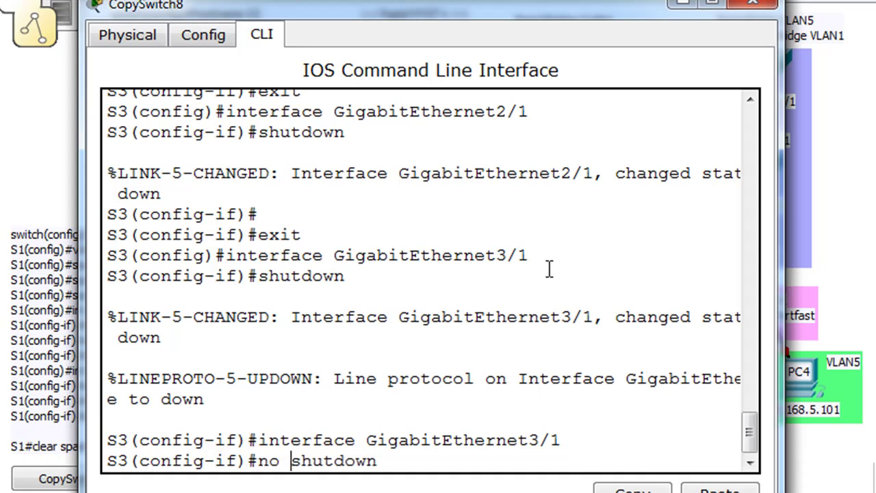
key(Return)
Run no shutdown on S3's GigabitEthernet2/1 and 1/1, then close the CLI window
key(Up)
key(Up)
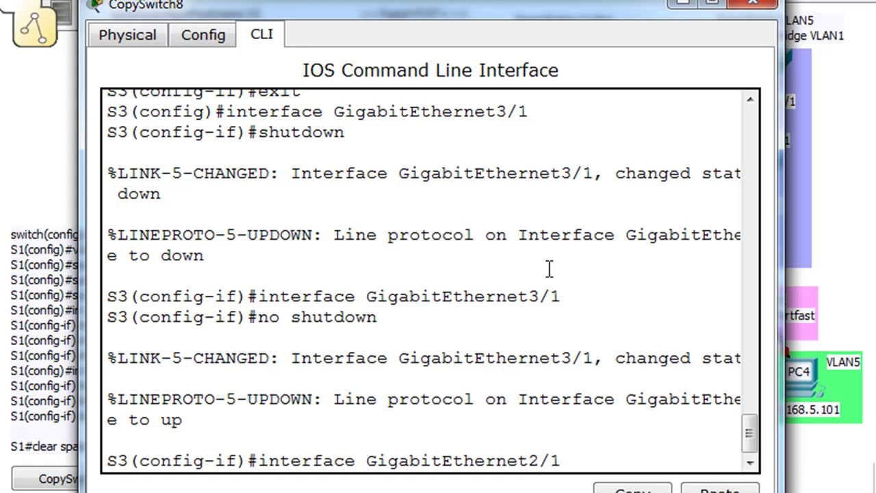
key(Return)
key(Up)
key(Up)
key(Return)
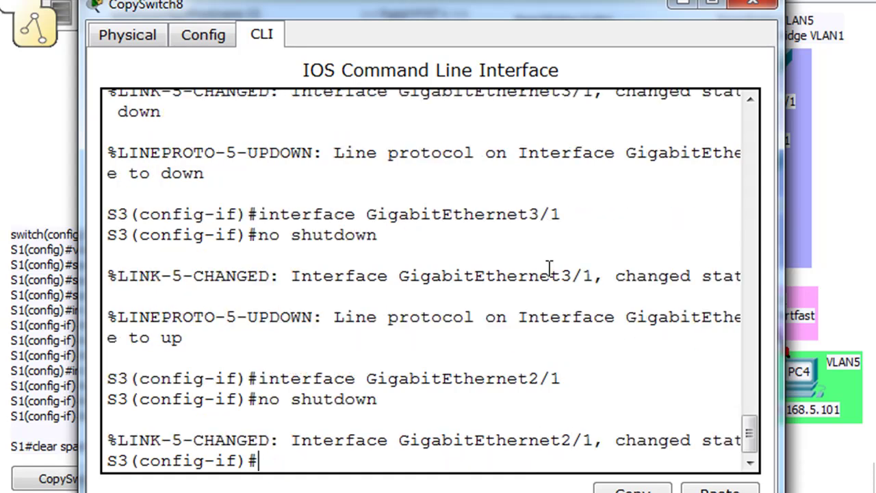
key(Up)
key(Up)
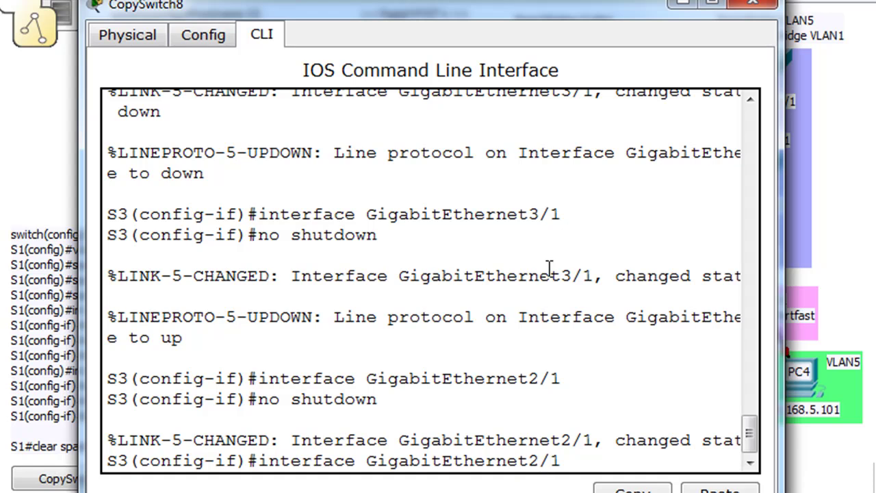
key(Return)
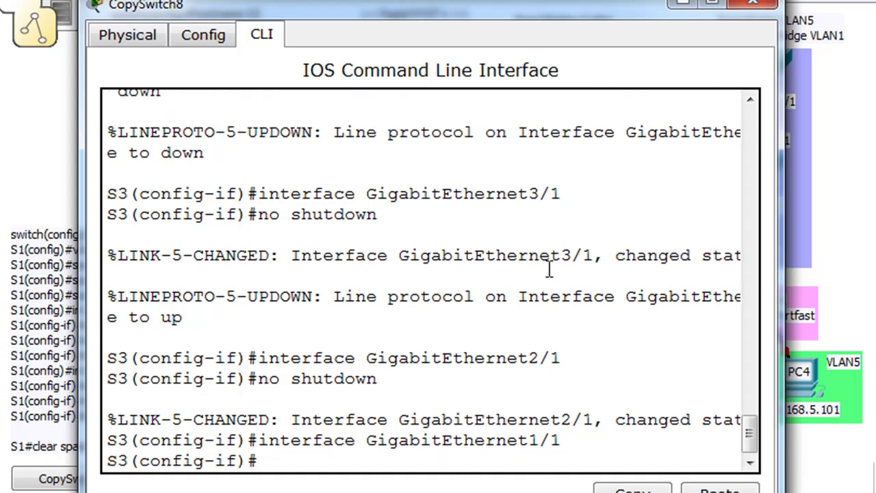
key(Up)
key(Up)
key(Return)
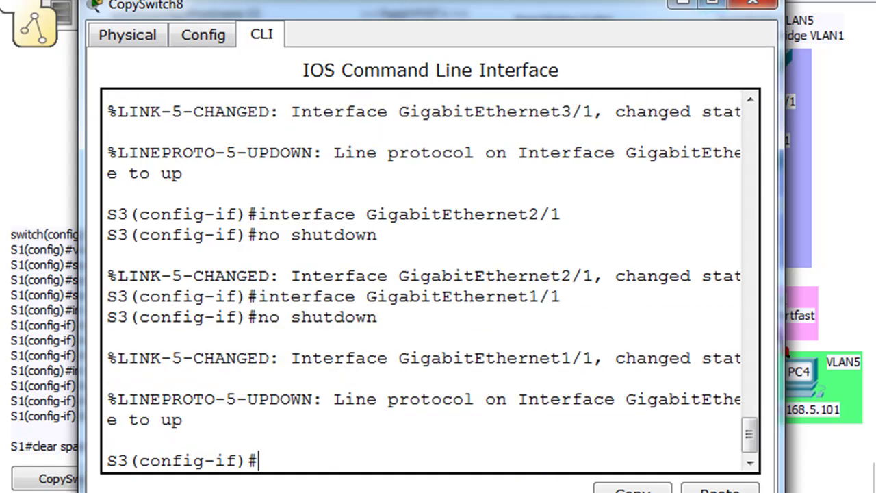
click(753, 4)
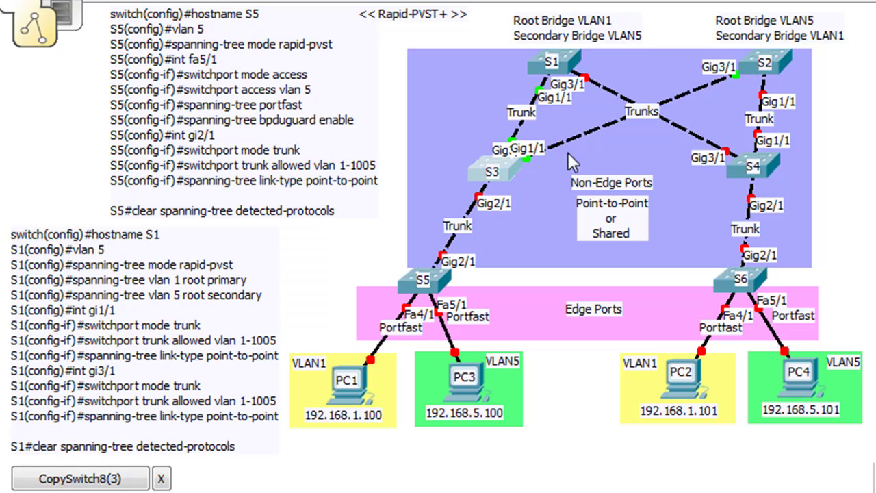
Open S4's CLI, page through its running config and enter conf t
click(773, 166)
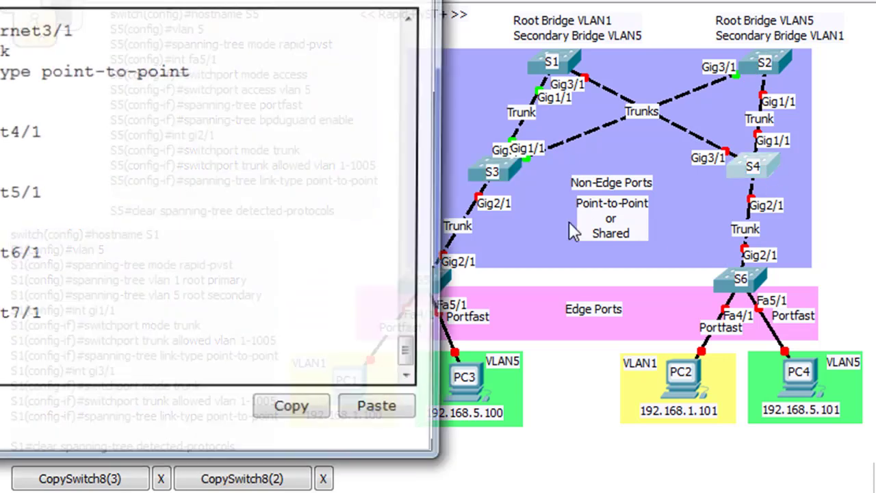
drag(191, 1, 489, 20)
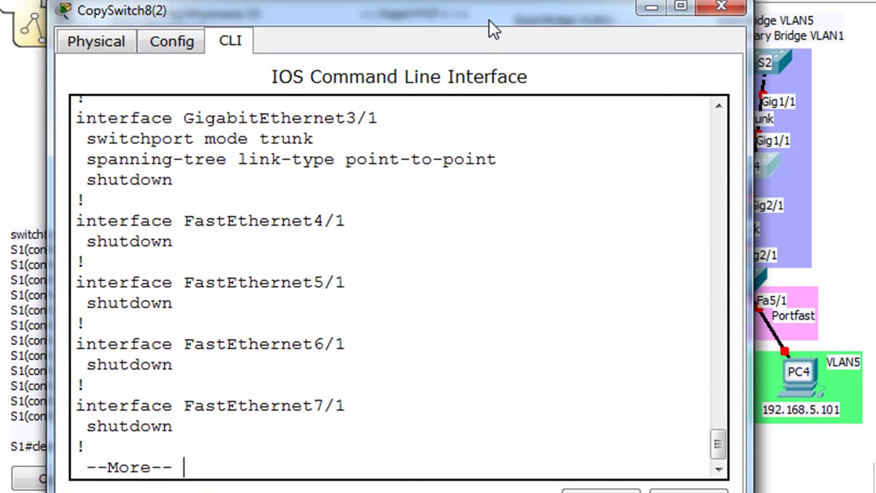
key(space)
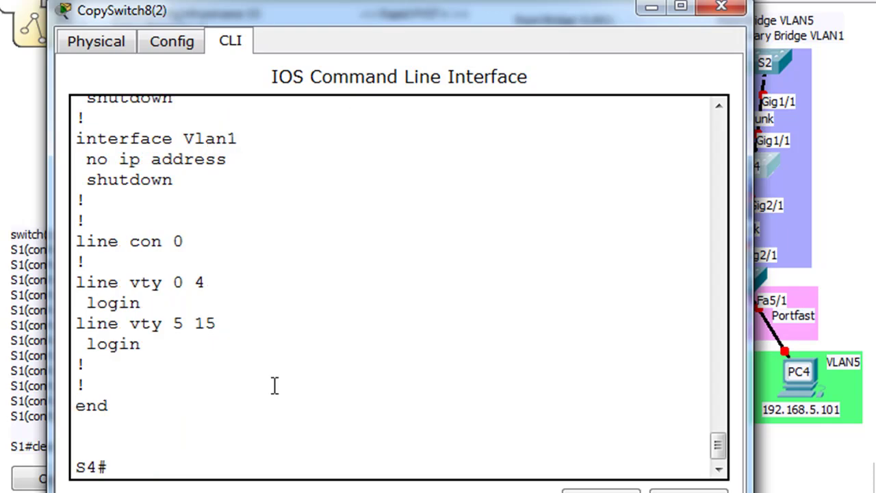
text(conf t)
key(Return)
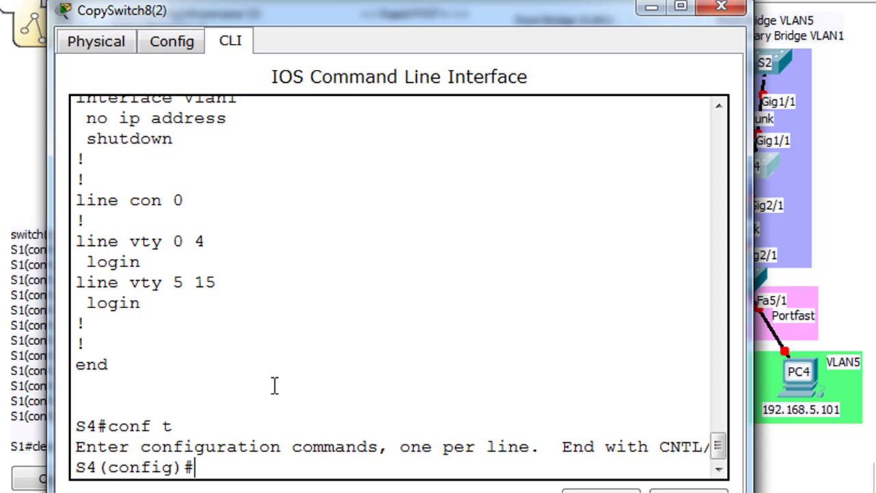
Bring S4's GigabitEthernet1/1 up with no shut
text(int gi1/1)
key(Return)
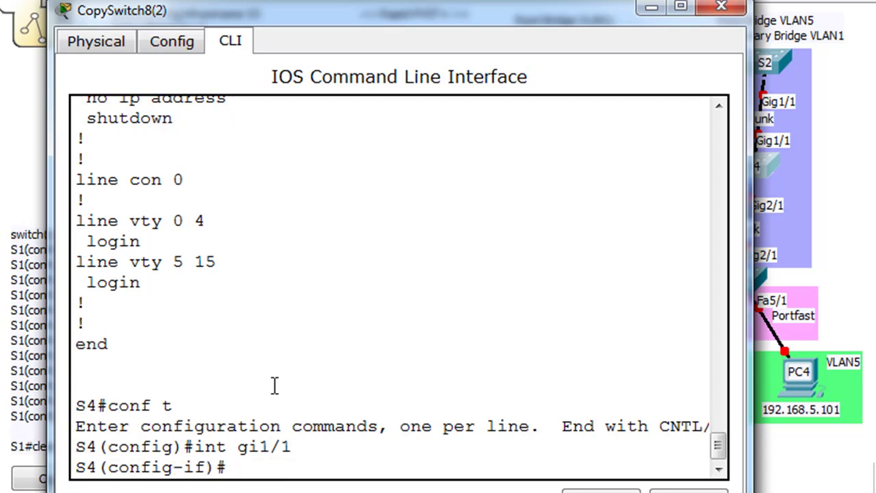
text(no shut)
key(Return)
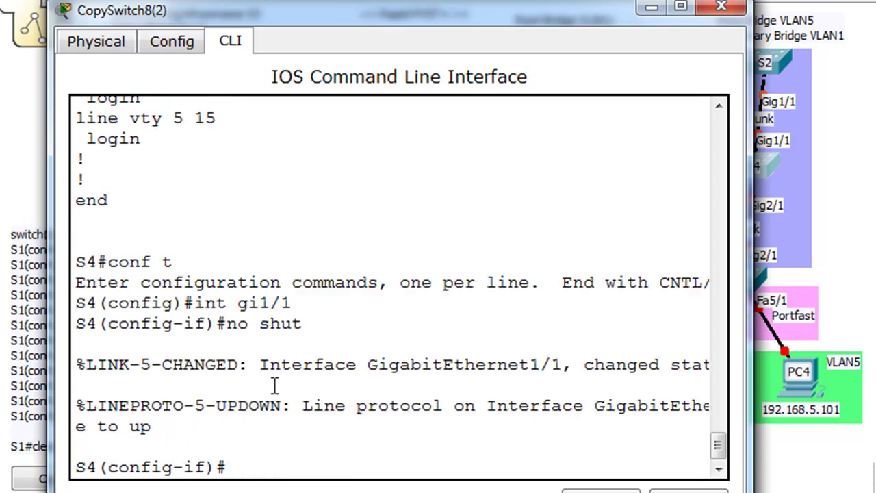
Select interface gi2/1 on S4, correcting a mistyped port number, and run no shut
key(Up)
key(Up)
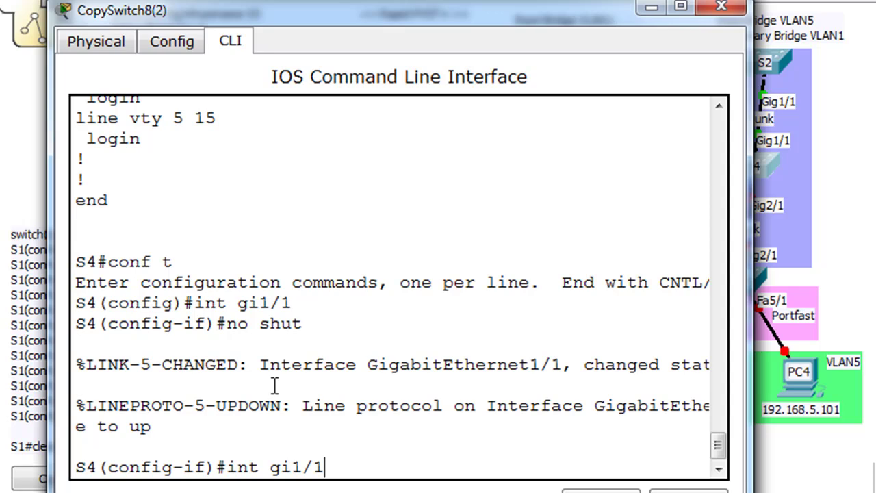
key(Left)
key(Left)
text(2)
key(Return)
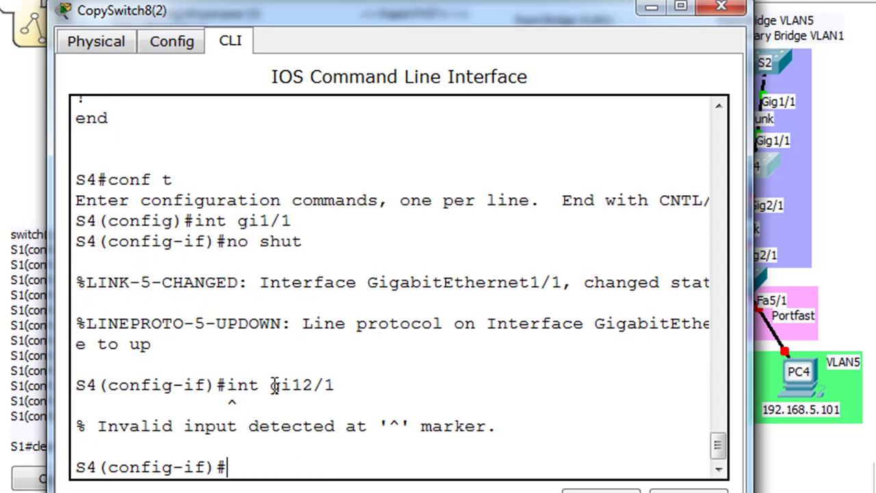
key(Up)
key(Left)
key(BackSpace)
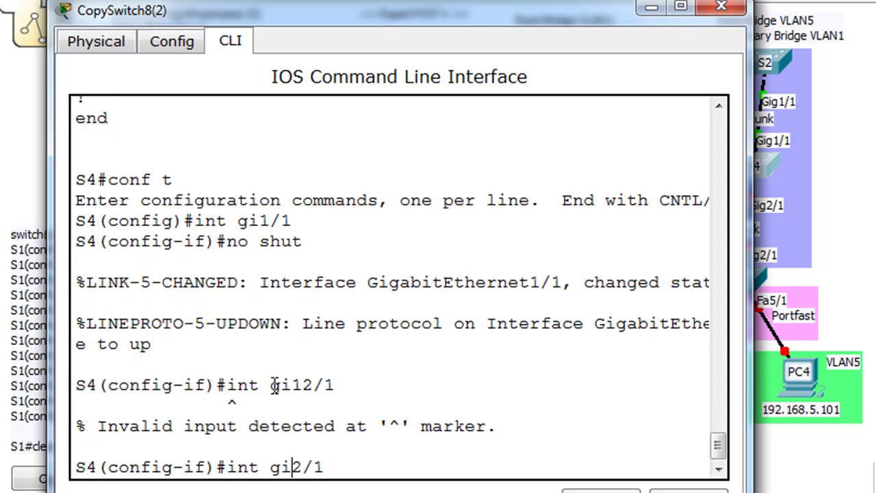
key(Return)
key(Up)
key(Up)
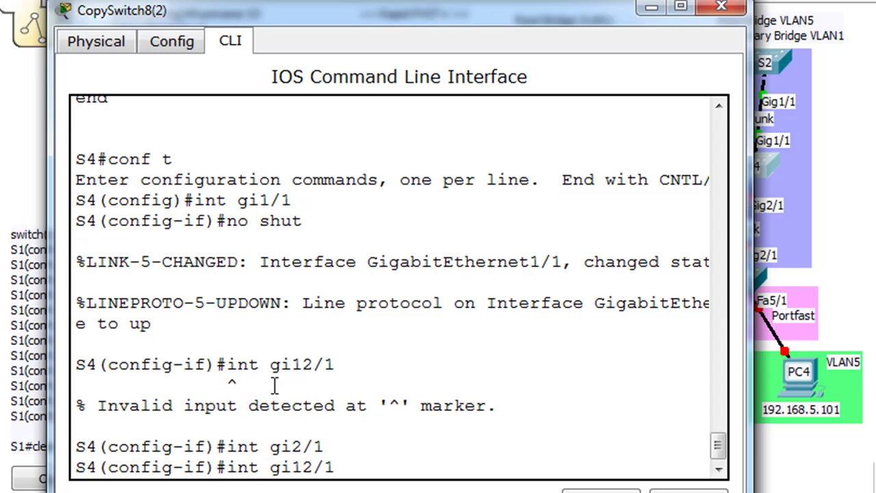
key(Up)
key(Return)
Bring S4's GigabitEthernet3/1 up with no shut
key(Up)
key(Up)
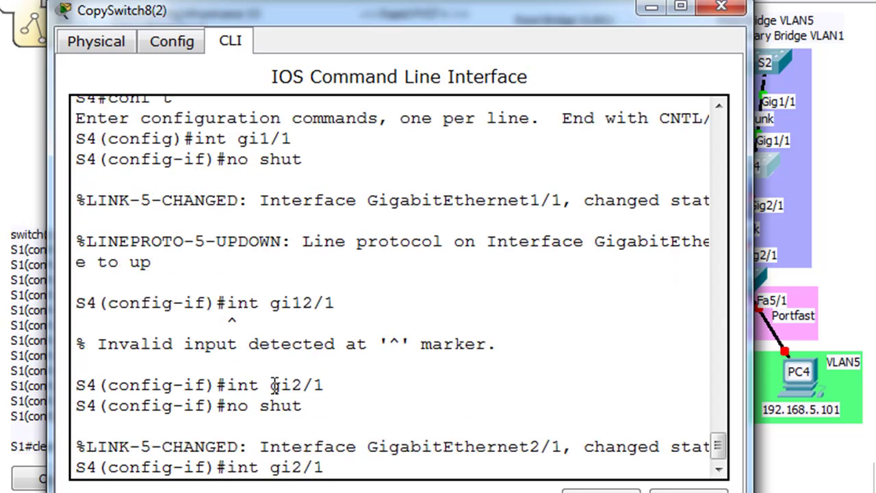
key(Left)
key(Left)
key(BackSpace)
text(3)
key(Return)
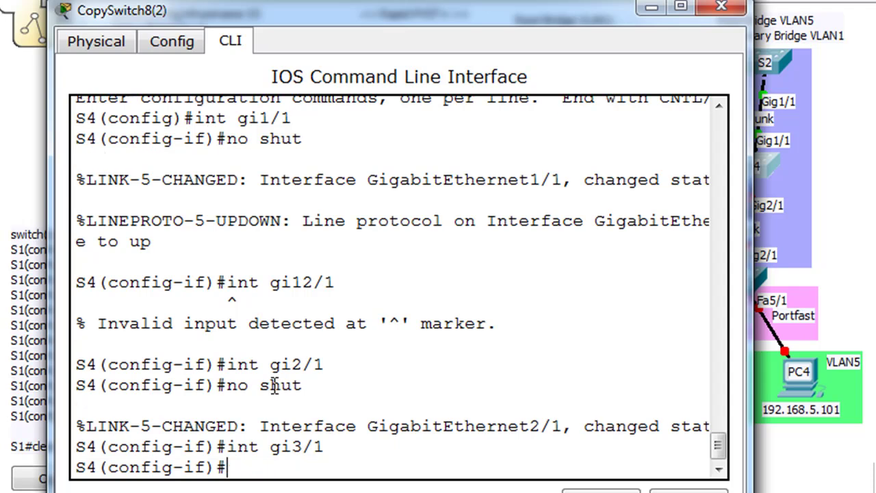
key(Up)
key(Up)
key(Return)
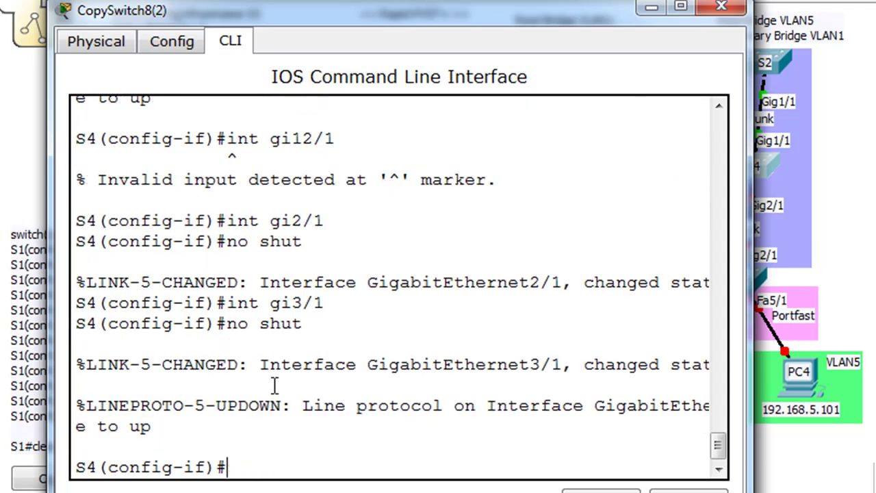
Close S4's CLI and open switch S5's device window on its Config settings
click(726, 7)
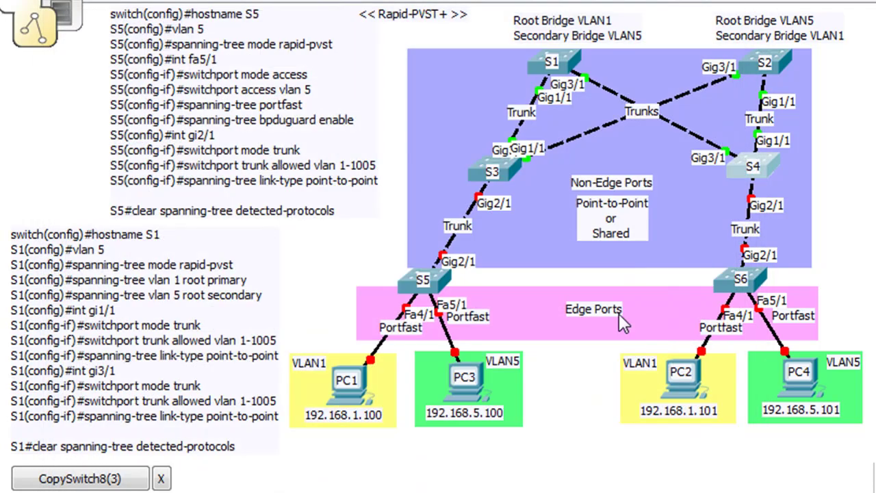
mouse_move(778, 159)
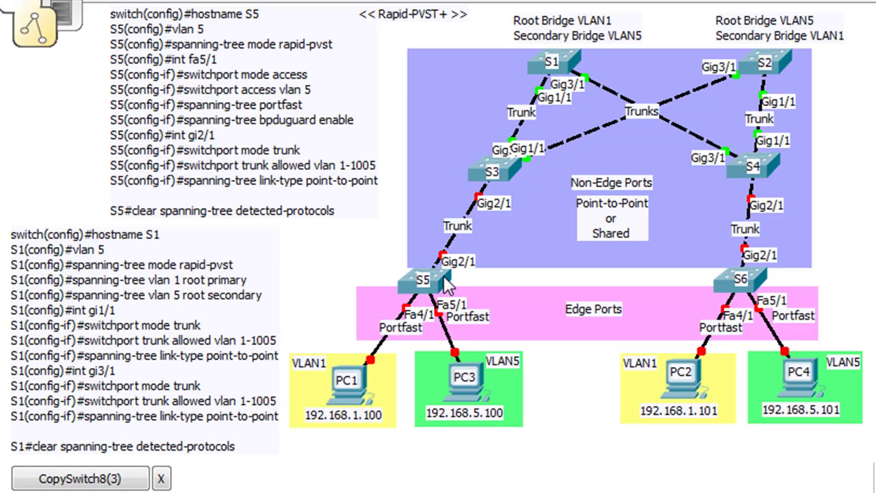
mouse_move(723, 277)
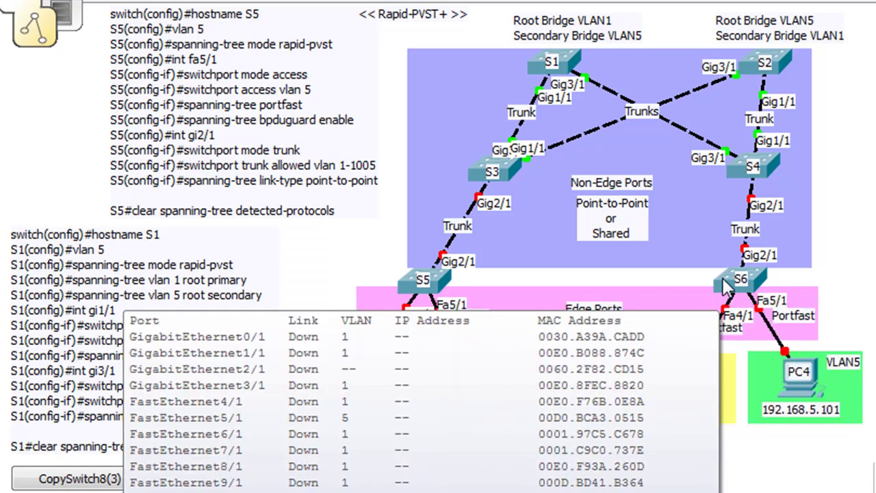
mouse_move(442, 277)
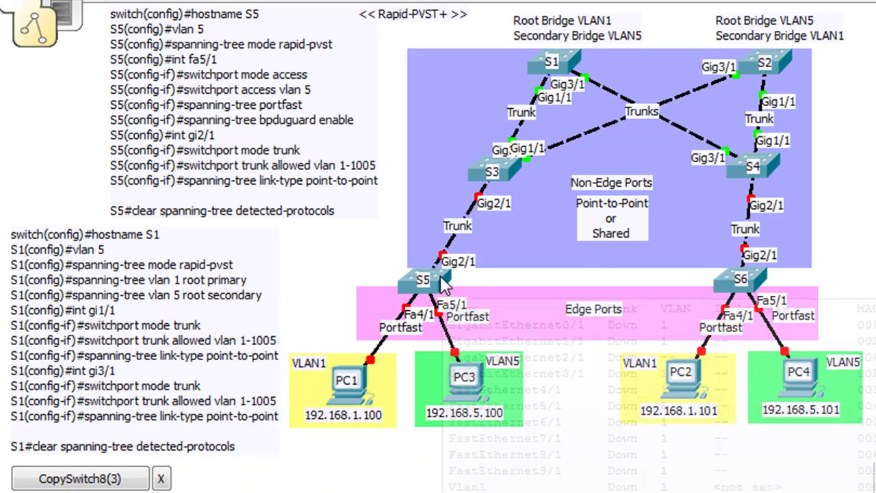
click(441, 277)
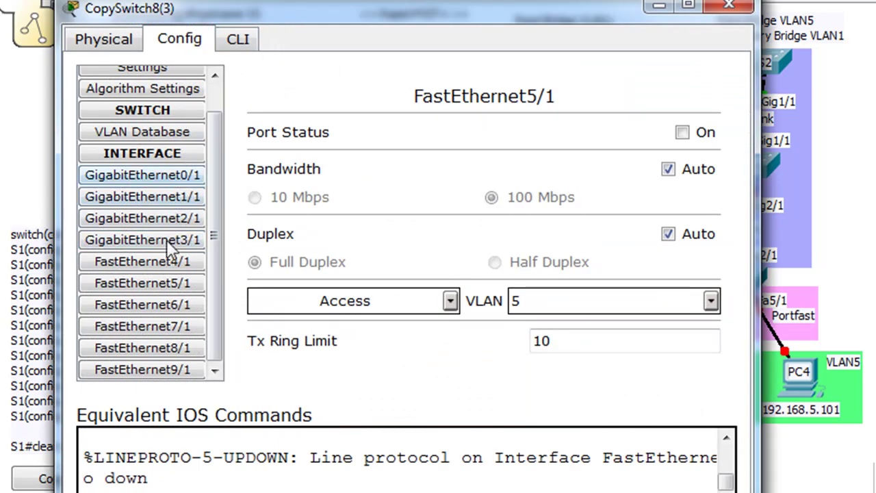
Turn on Port Status for S5's GigabitEthernet2/1, FastEthernet4/1 and FastEthernet5/1, then close the window
click(155, 225)
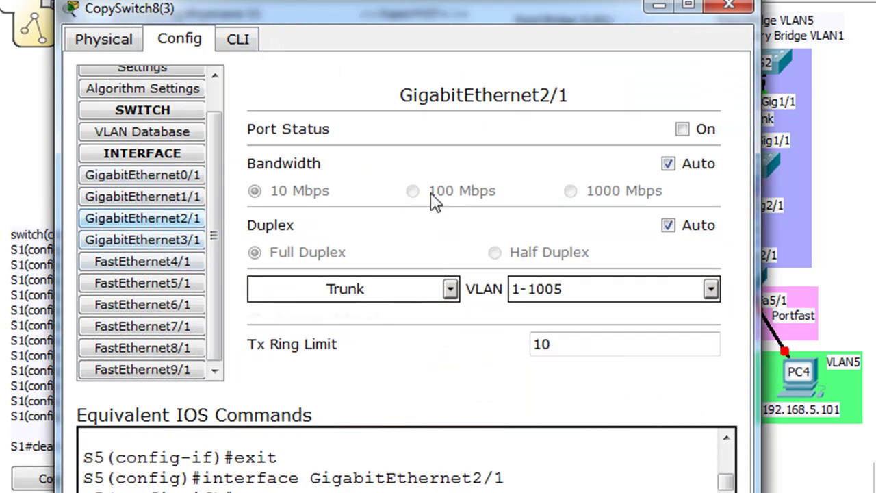
click(682, 132)
click(142, 262)
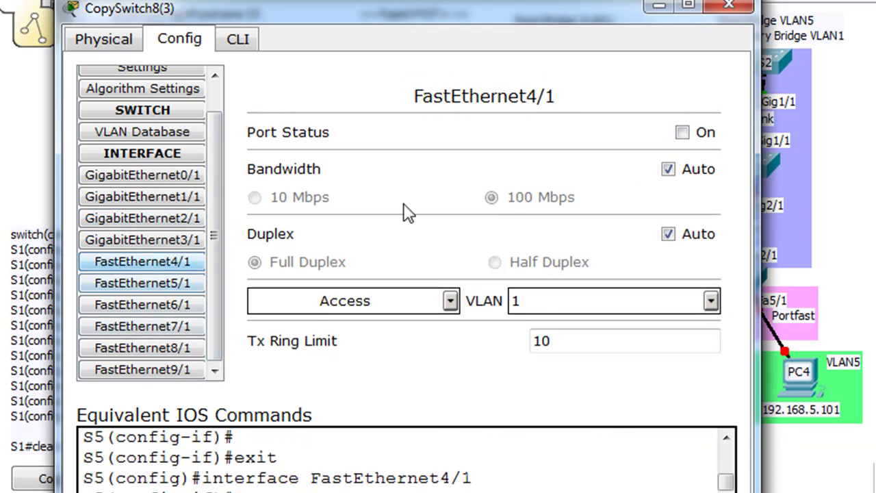
click(682, 132)
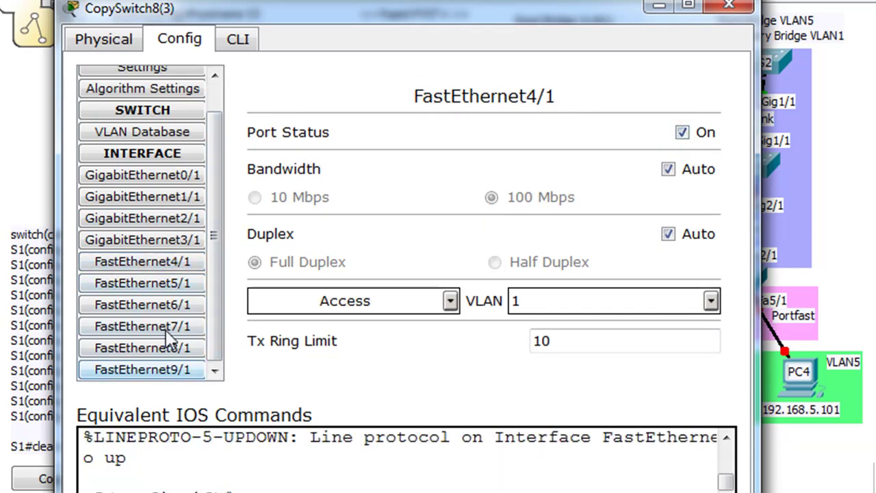
click(138, 283)
click(682, 132)
click(748, 8)
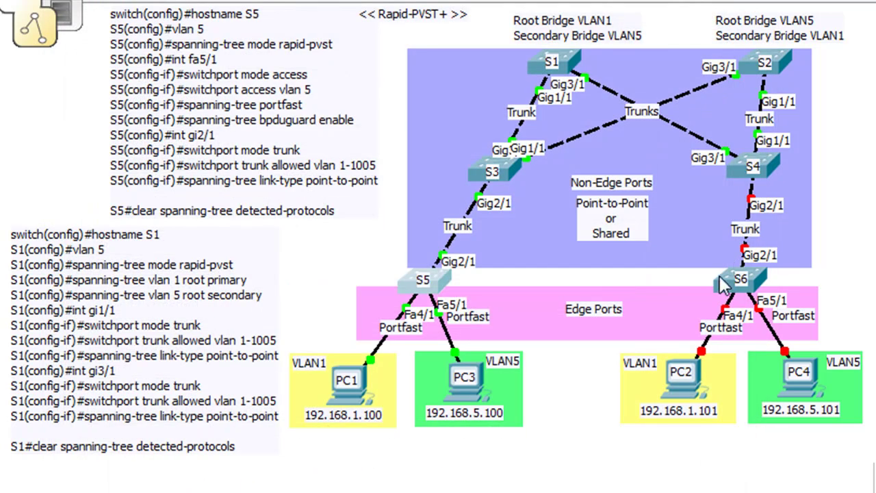
In S6's Config tab, turn on GigabitEthernet2/1, FastEthernet4/1 and FastEthernet5/1, then close the window
click(722, 280)
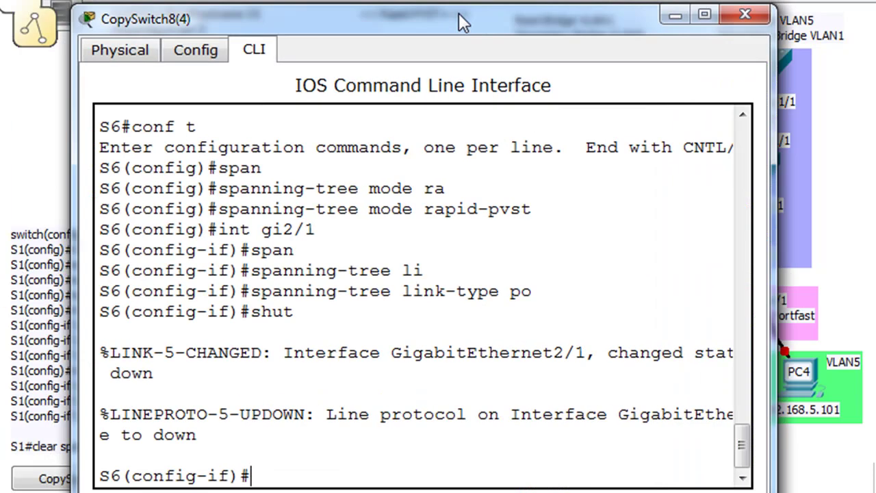
drag(458, 14, 441, 10)
click(164, 51)
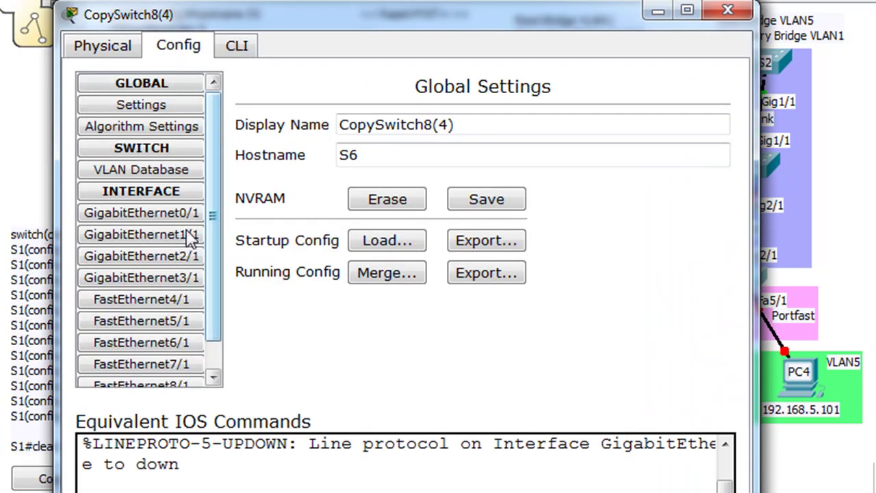
click(147, 254)
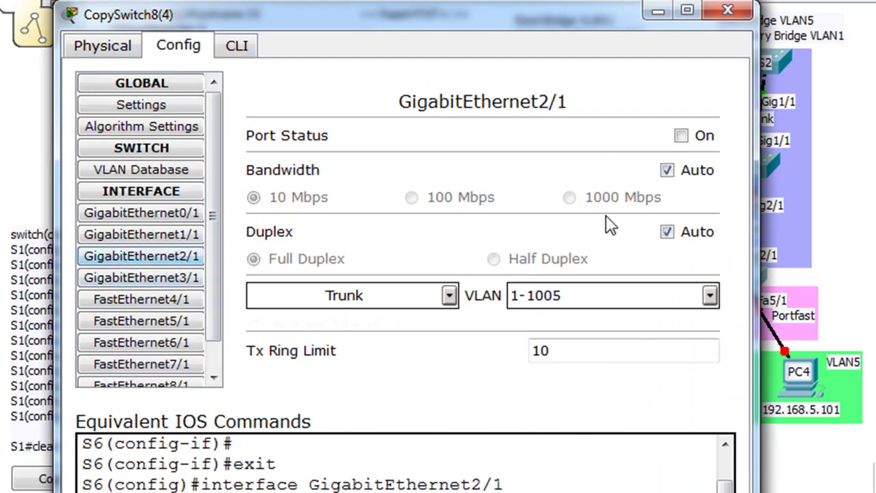
click(681, 136)
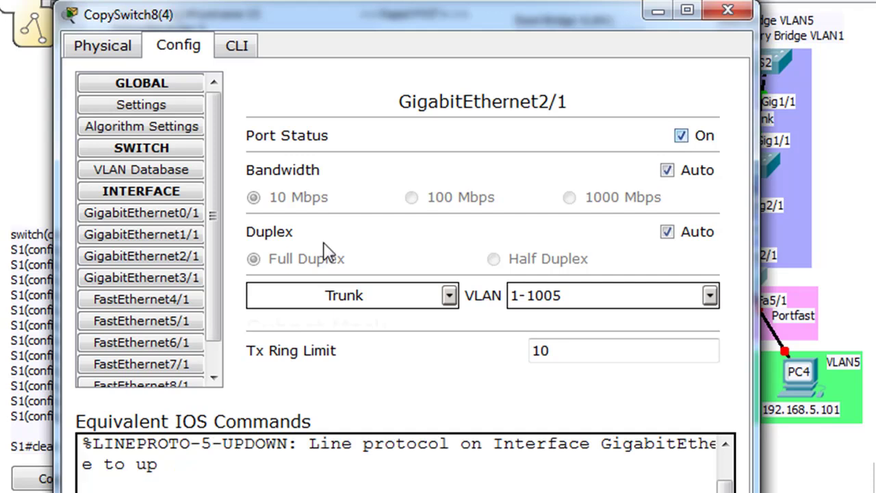
click(134, 299)
click(680, 138)
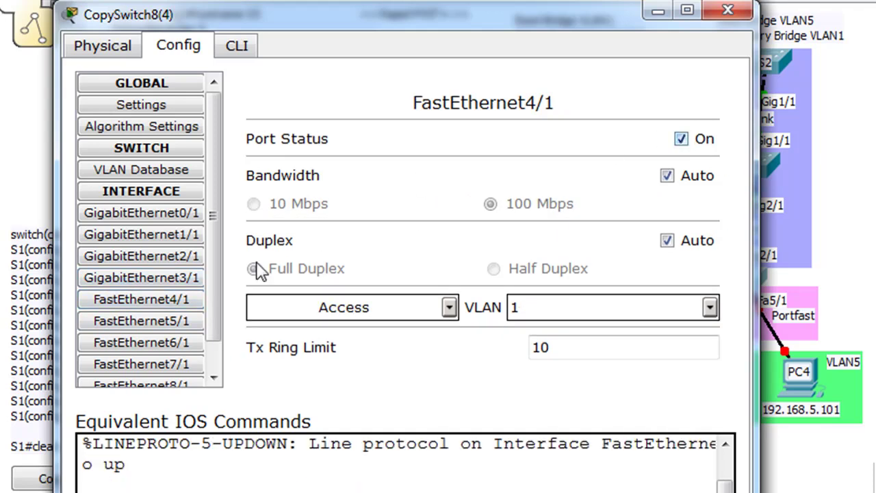
click(154, 320)
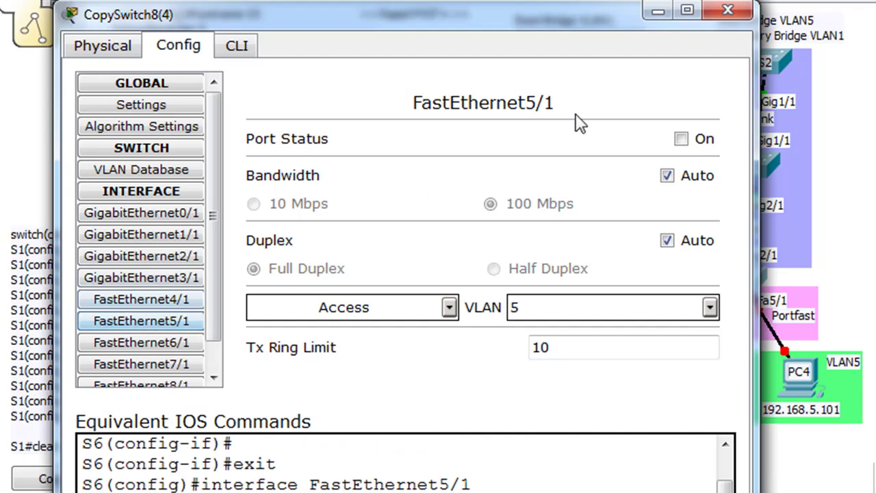
click(680, 139)
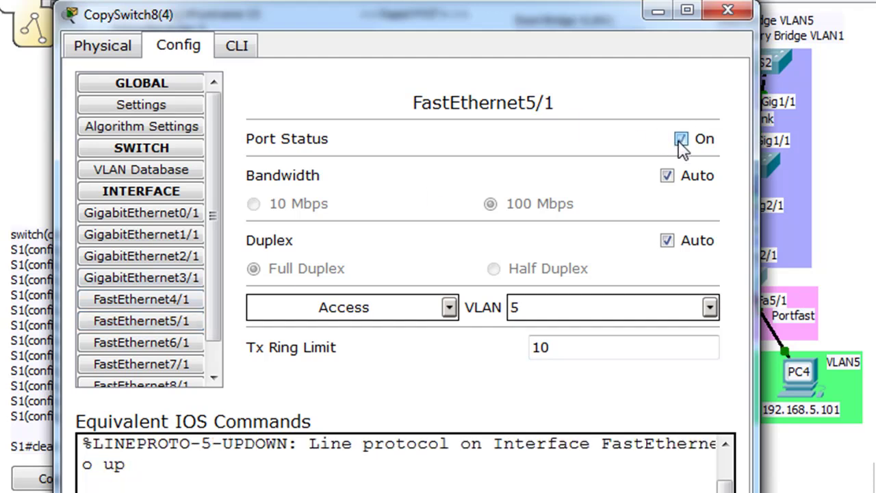
click(730, 11)
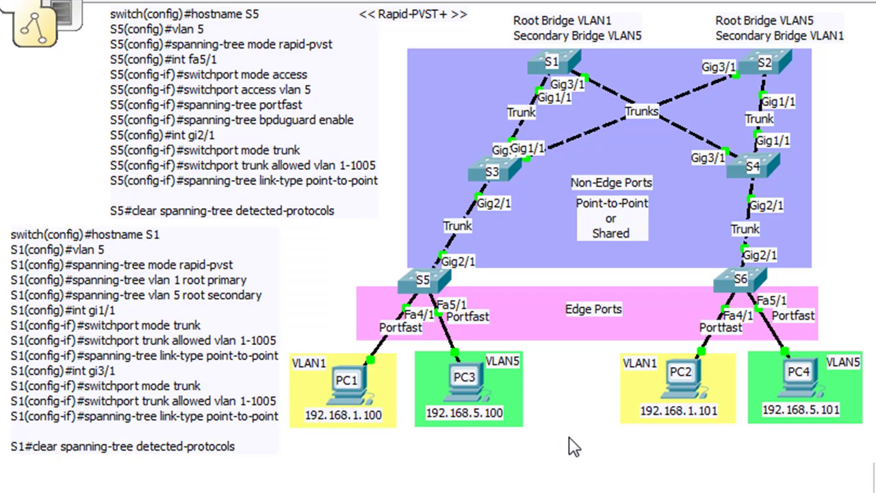
From PC1's Command Prompt, ping PC2 at 192.168.1.101
click(356, 400)
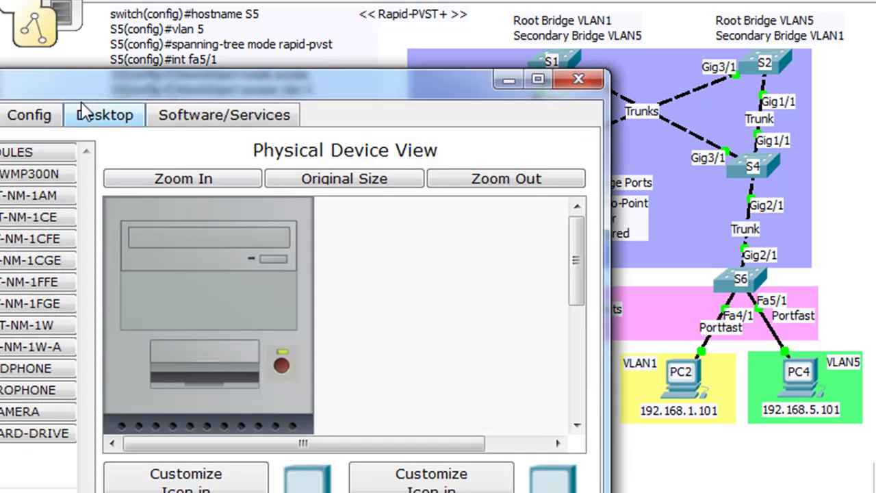
click(24, 114)
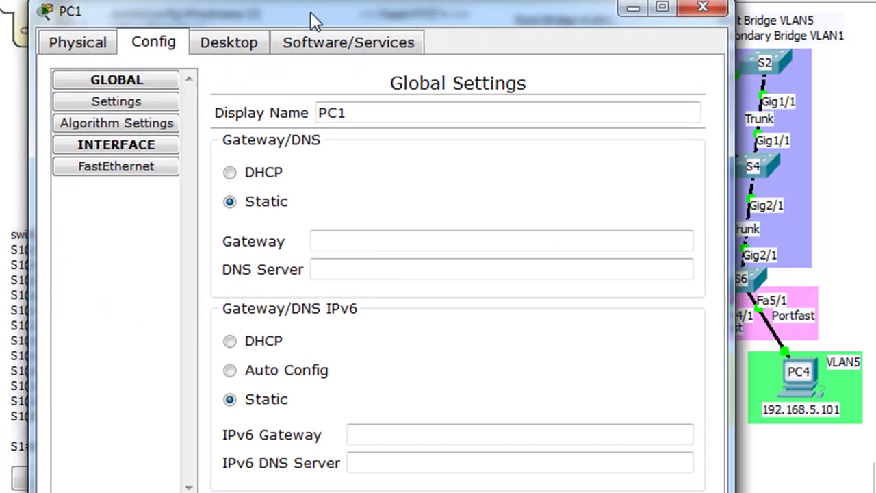
click(105, 114)
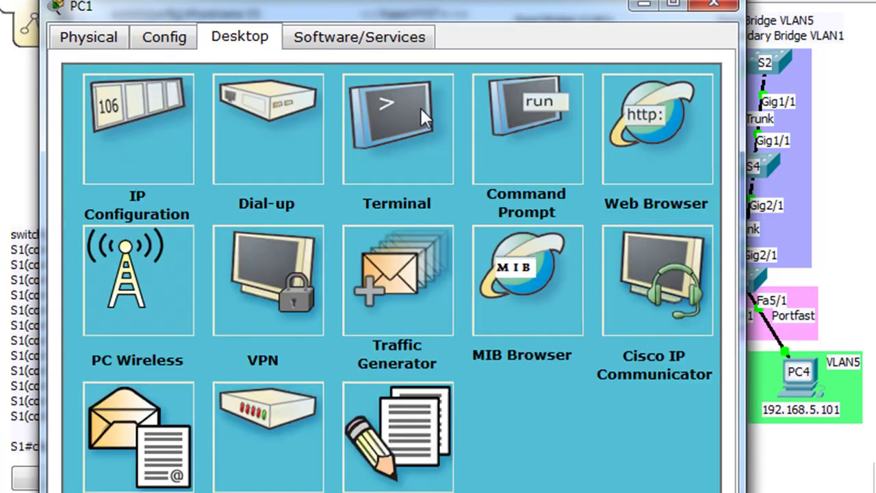
click(475, 110)
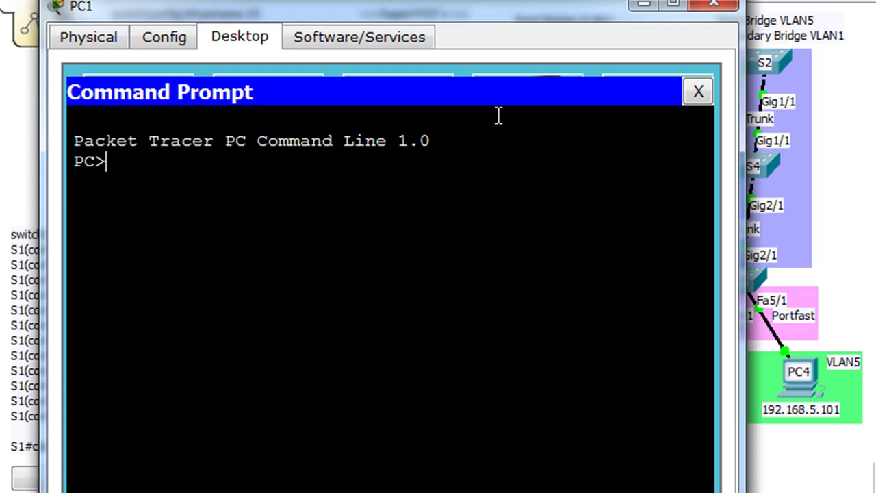
text(ping 192)
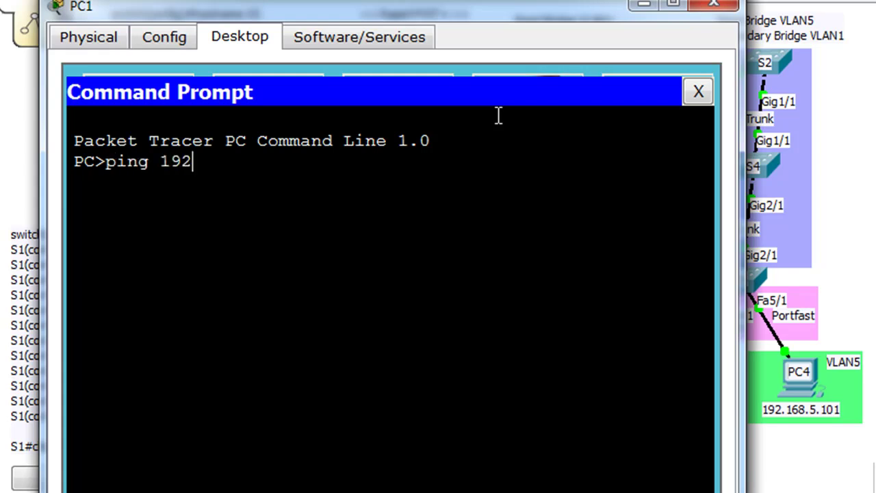
text(.168.1.101)
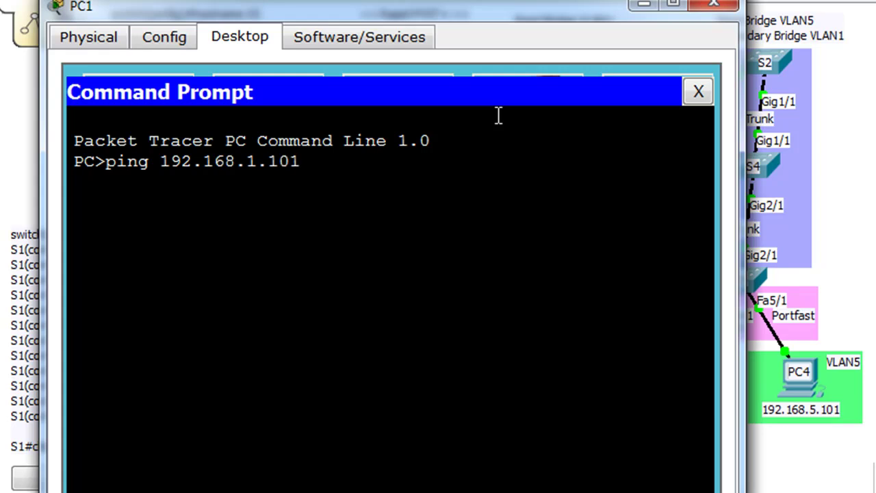
key(Return)
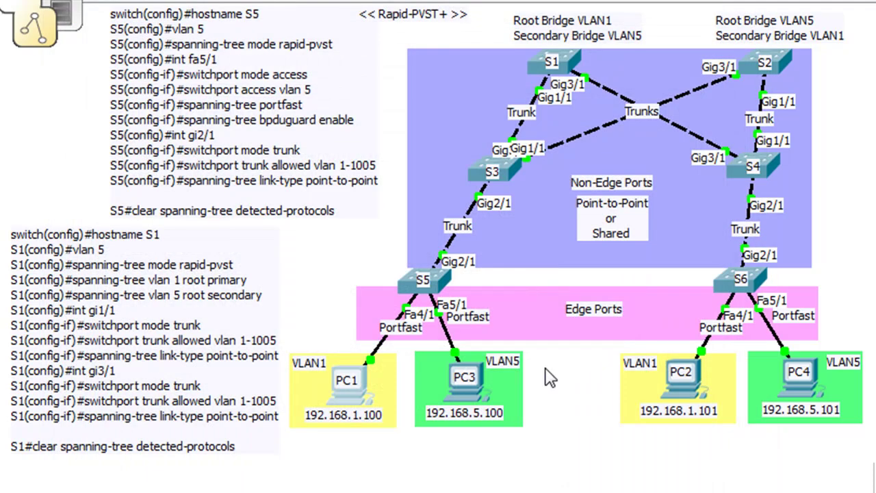
In S5's CLI, leave config mode, run show spanning-tree and widen the window to read VLAN0001
click(404, 292)
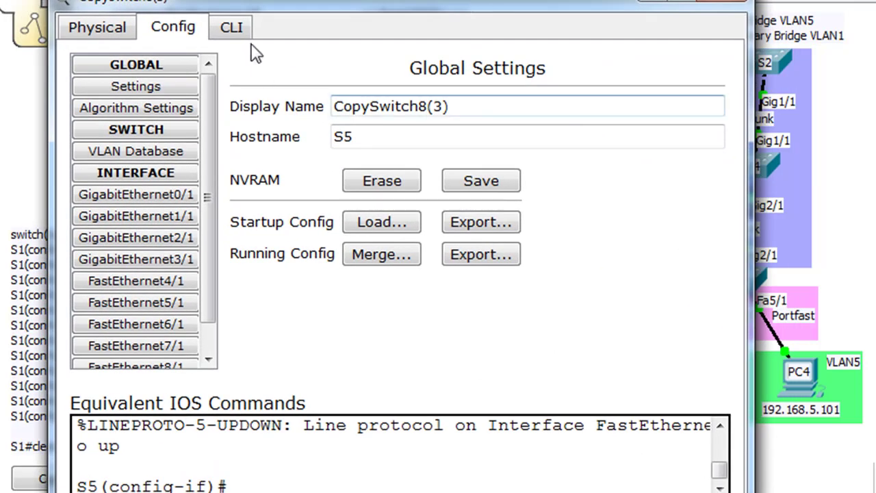
click(233, 29)
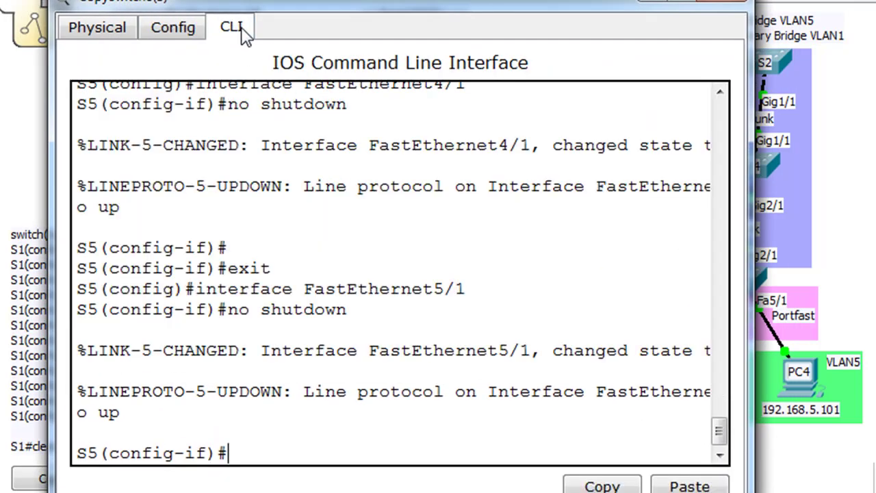
key(ctrl+z)
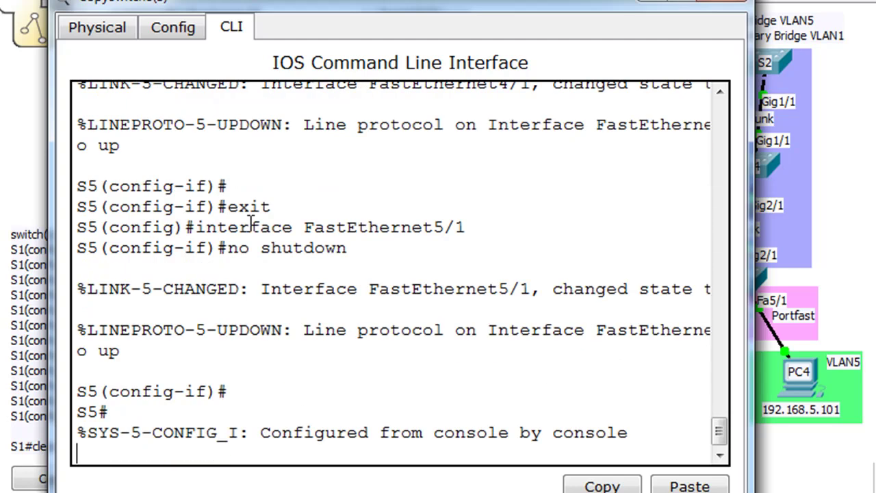
text(show spa)
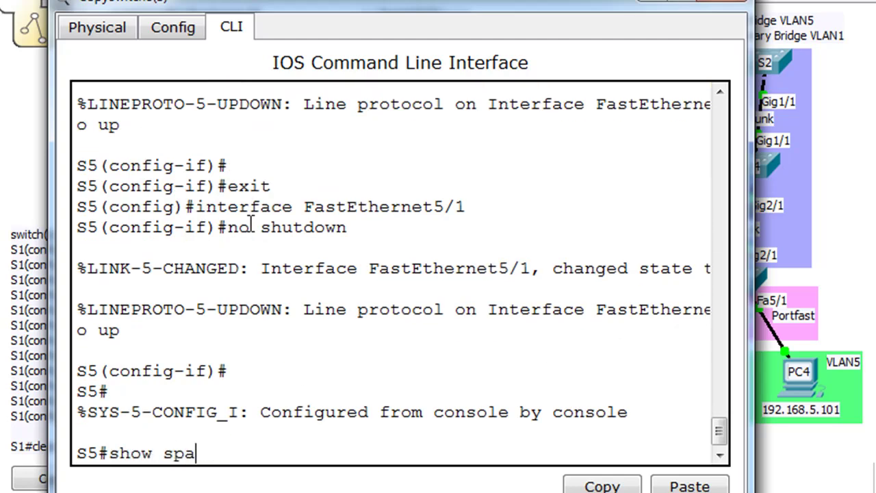
text(n)
key(Tab)
key(Return)
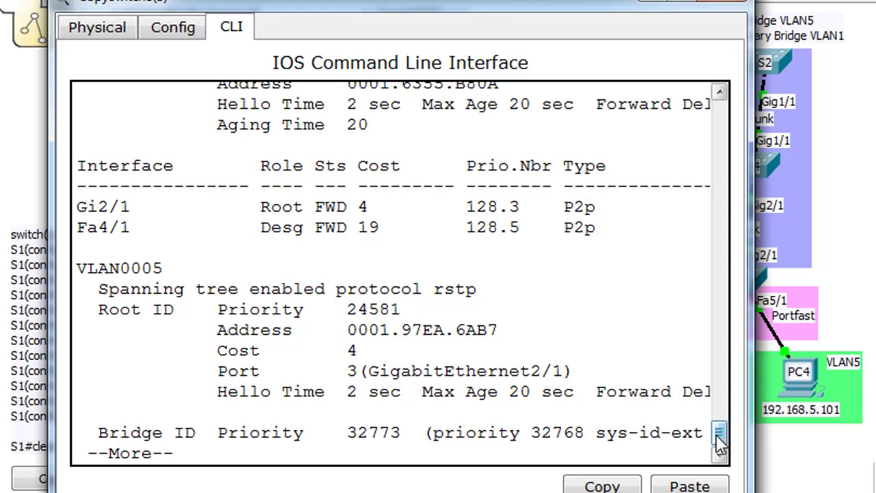
mouse_move(716, 434)
mouse_down()
mouse_move(717, 413)
mouse_move(716, 433)
mouse_up()
drag(718, 94, 720, 91)
drag(749, 200, 875, 211)
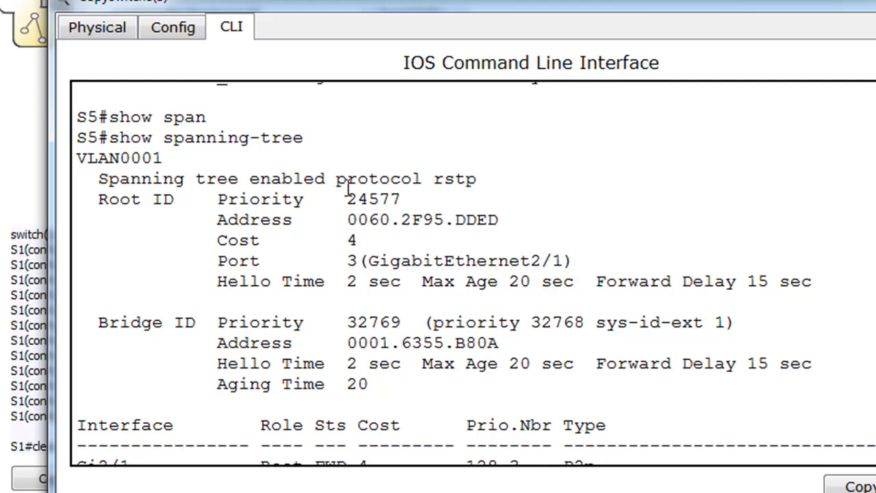
Highlight VLAN 1 root priority 24577, bridge priority 32768, sys-id-ext 1, and Fa4/1's forwarding cost 19
drag(343, 200, 408, 201)
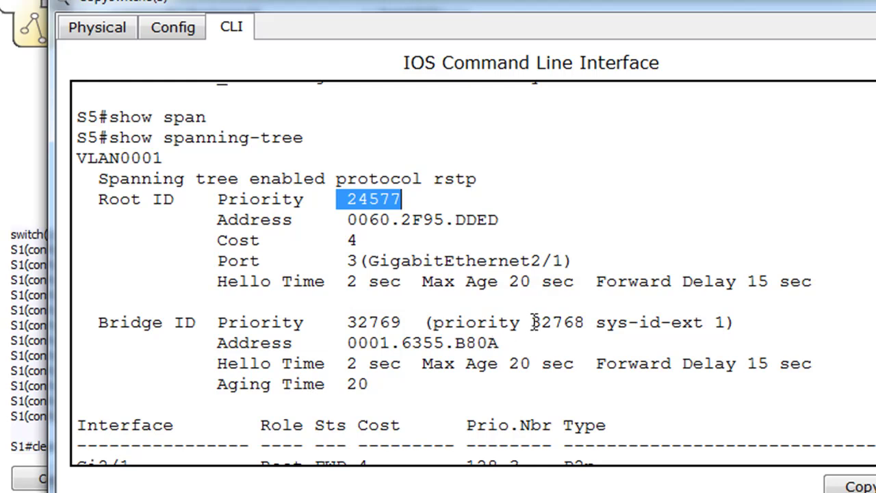
drag(532, 322, 586, 324)
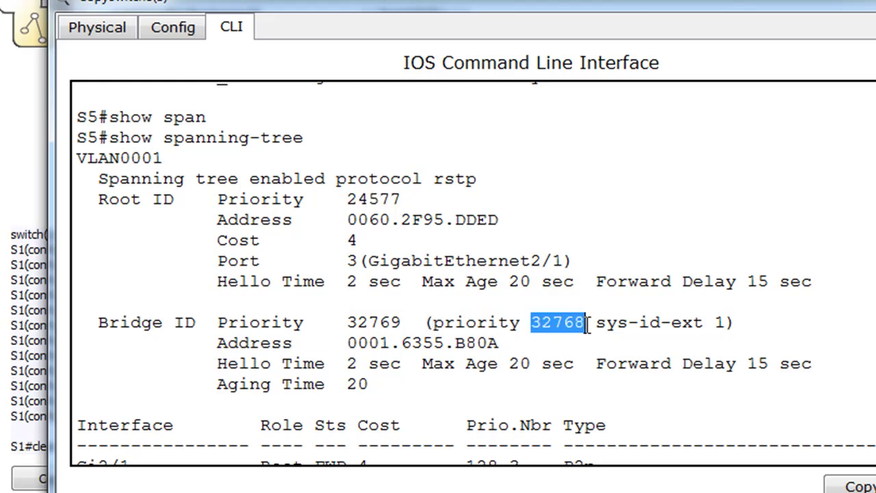
click(720, 322)
double_click(720, 322)
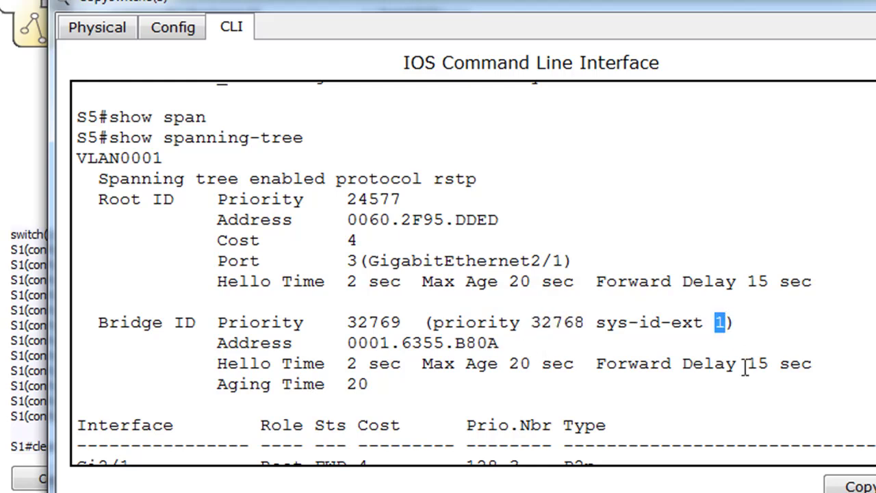
scroll(726, 322, down, 1)
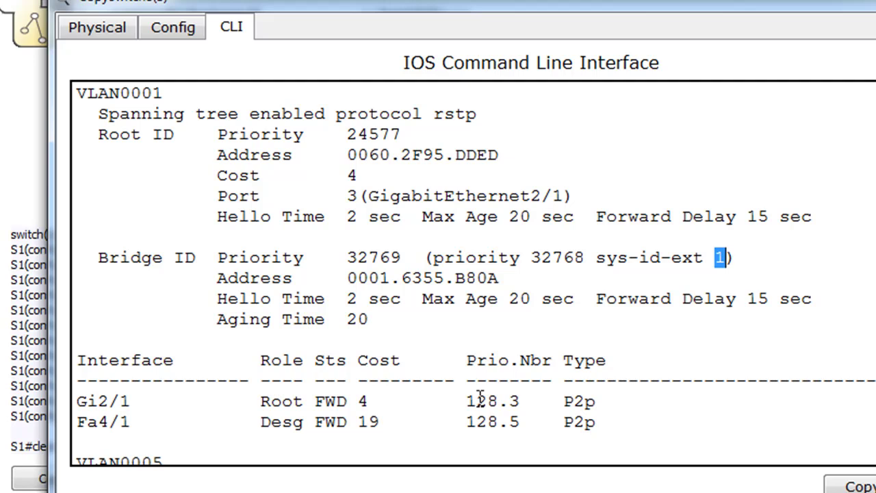
drag(271, 422, 428, 414)
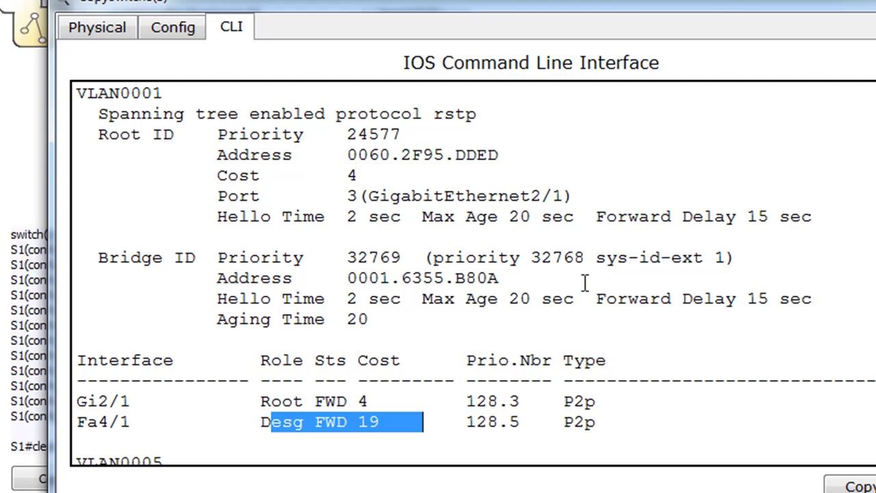
key(alt+F4)
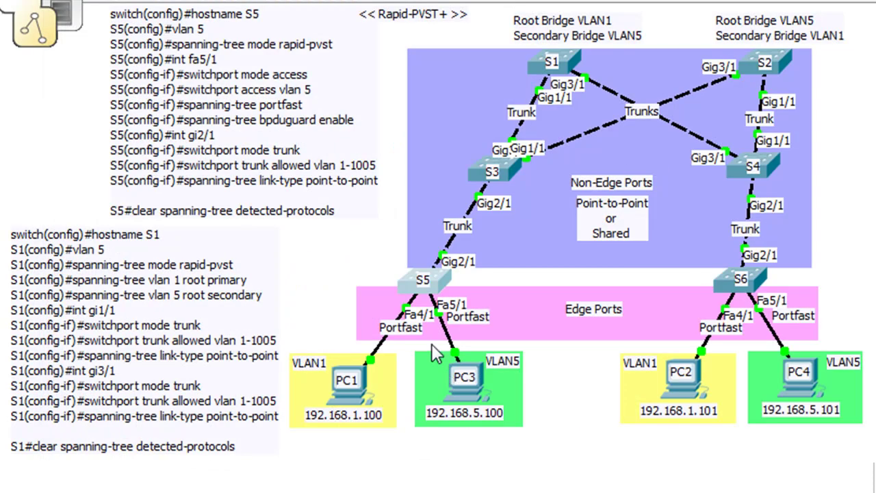
click(433, 277)
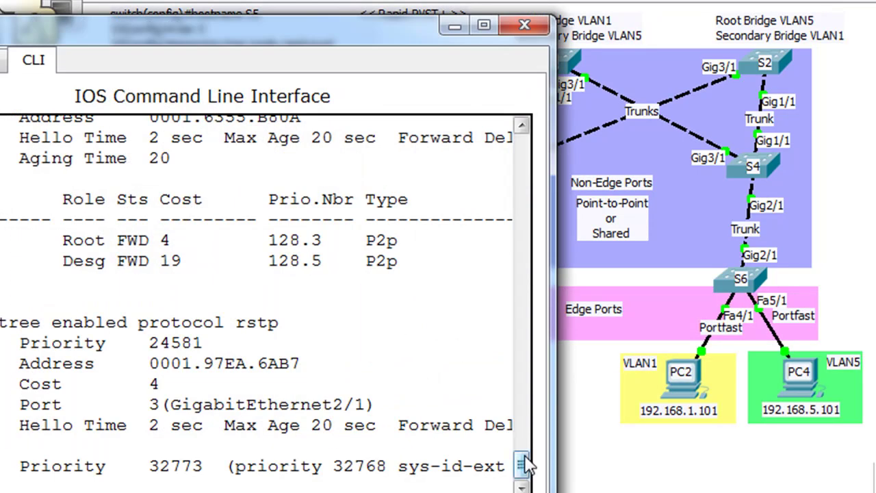
drag(525, 465, 524, 473)
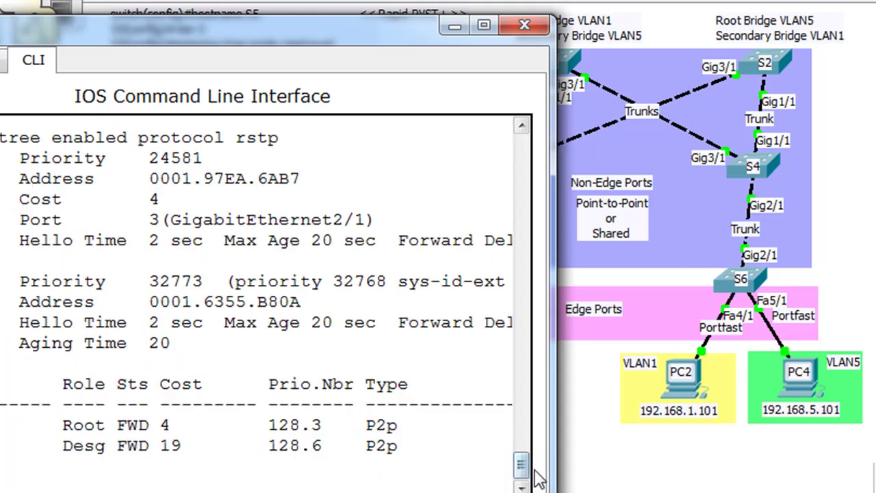
drag(352, 24, 561, 5)
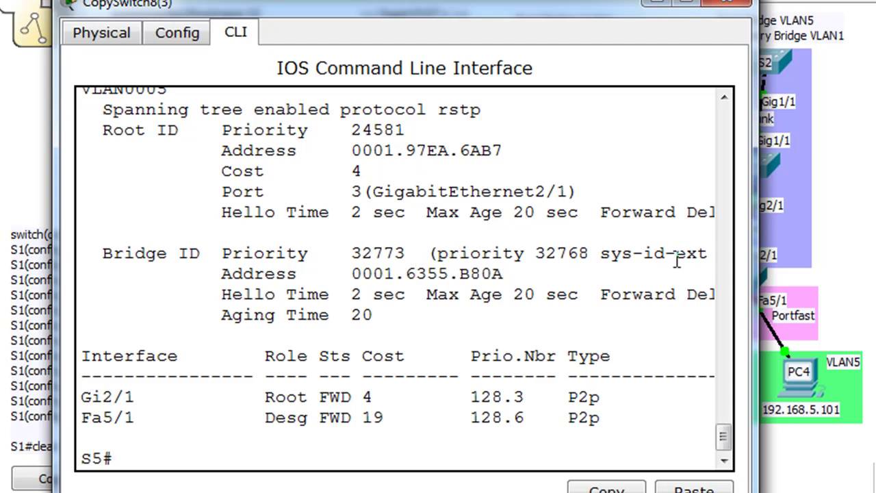
drag(753, 275, 875, 275)
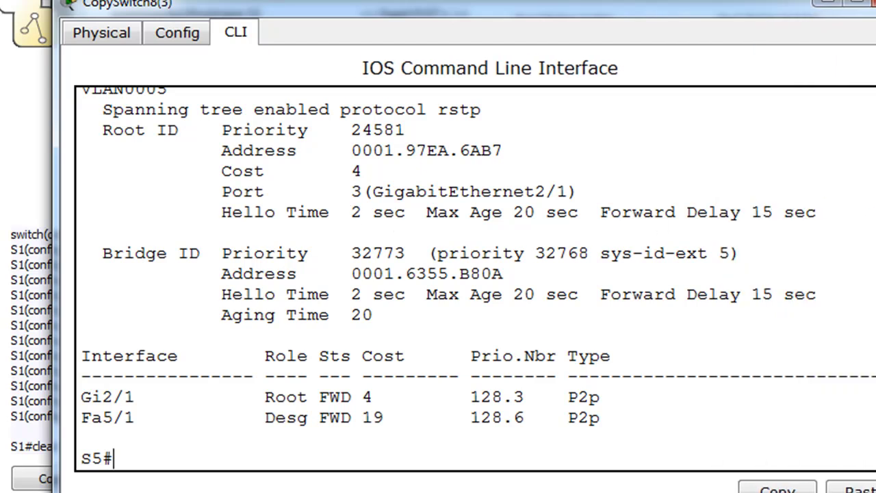
scroll(475, 275, up, 2)
scroll(475, 276, up, 4)
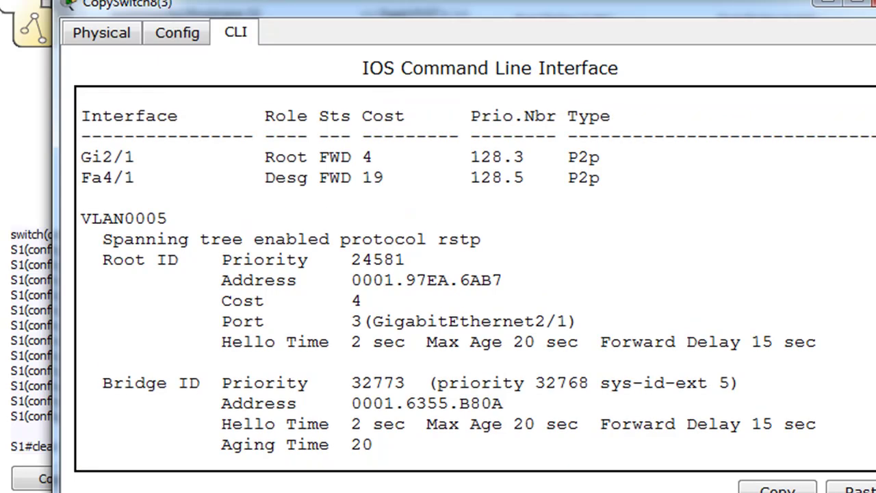
scroll(571, 170, up, 3)
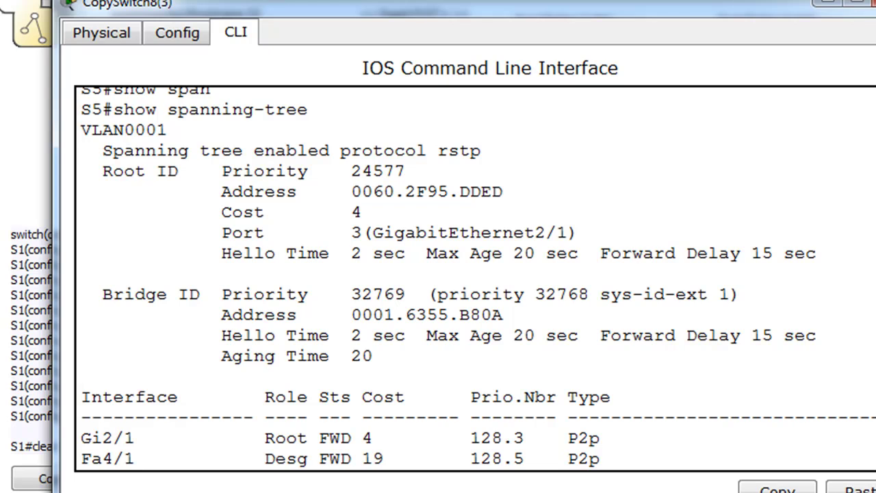
scroll(474, 277, down, 4)
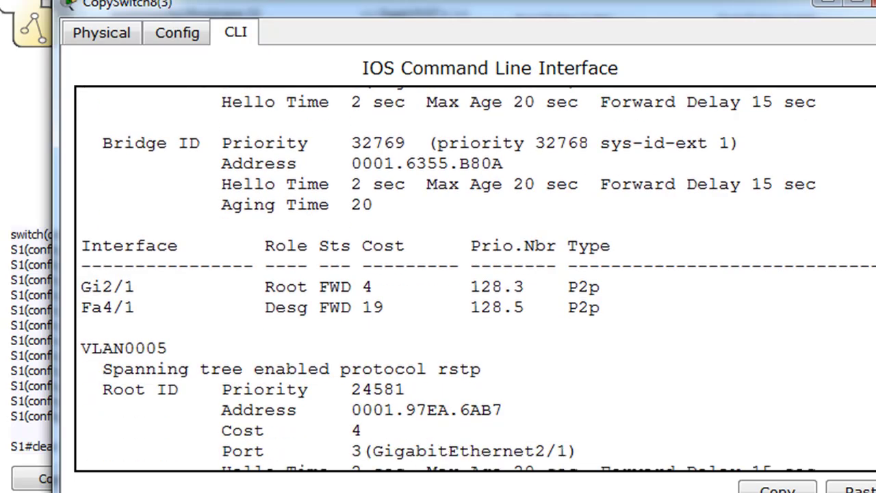
scroll(475, 277, down, 5)
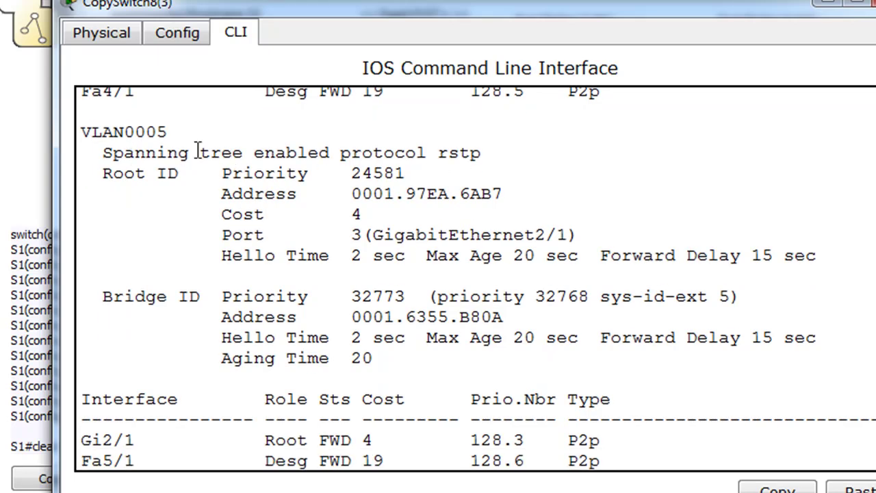
drag(340, 171, 458, 171)
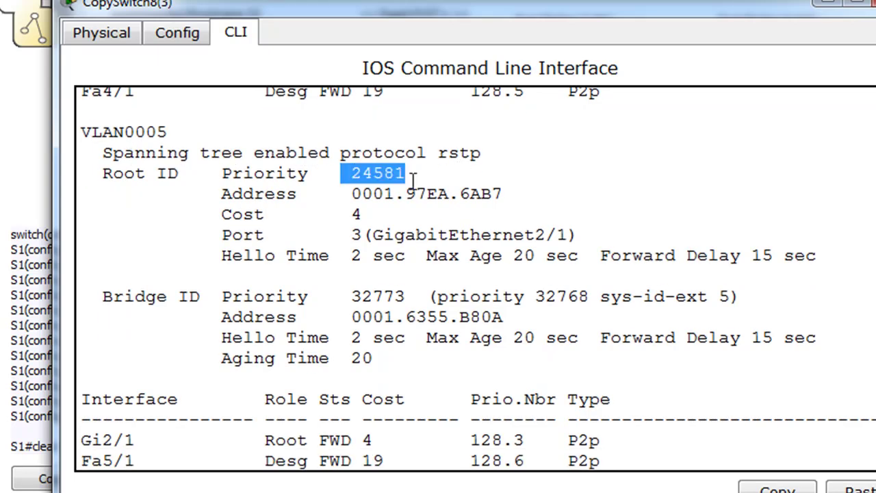
drag(349, 194, 522, 190)
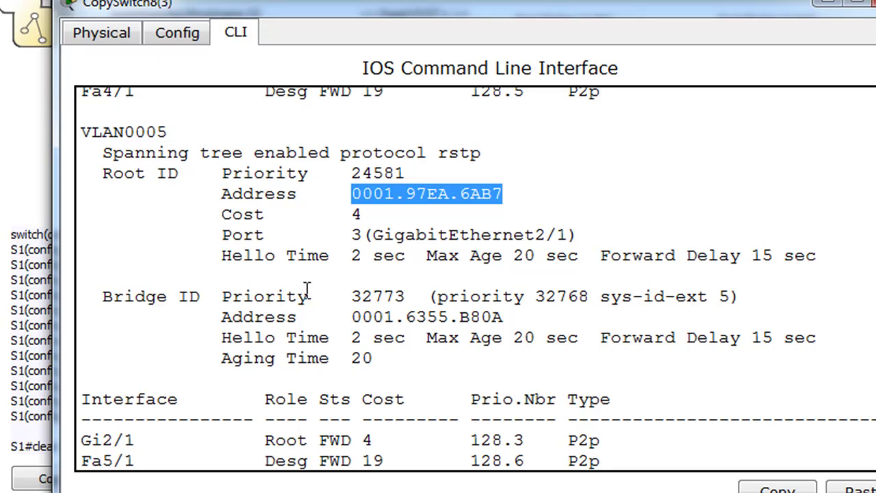
drag(341, 296, 419, 296)
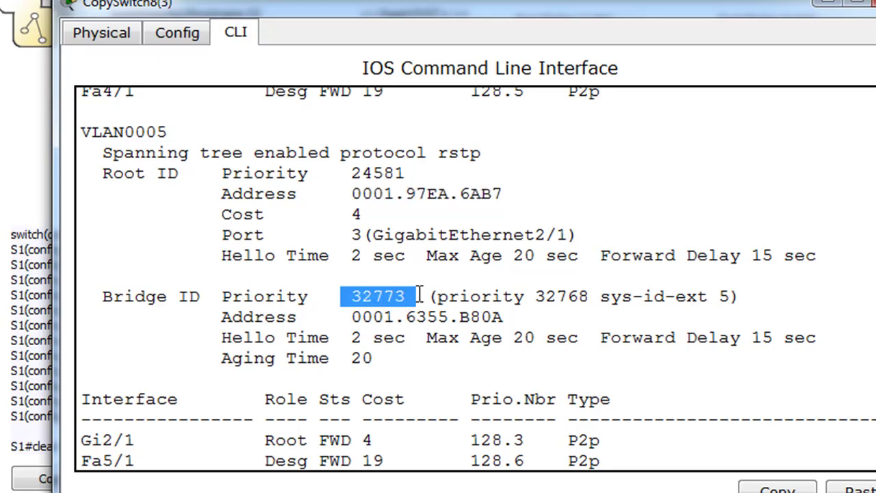
drag(535, 296, 602, 297)
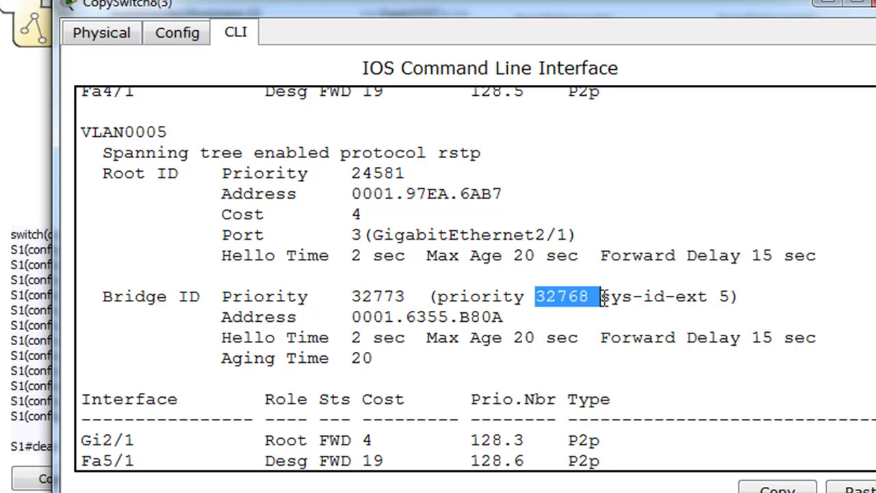
drag(716, 297, 736, 297)
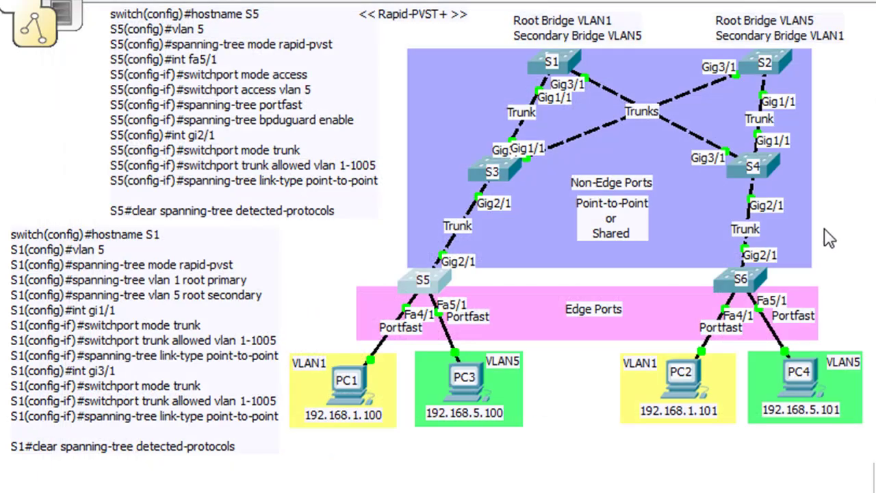
click(863, 2)
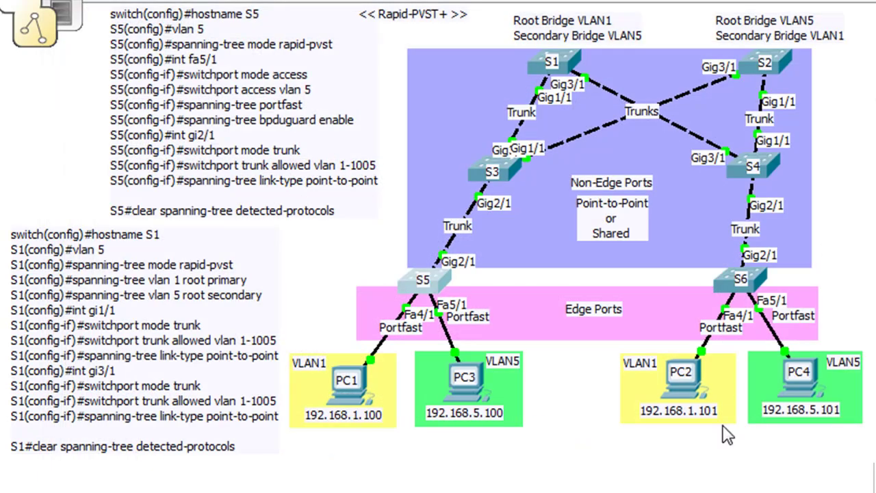
Ping PC4 at 192.168.5.101 from PC3's Command Prompt, then close the prompt
click(459, 404)
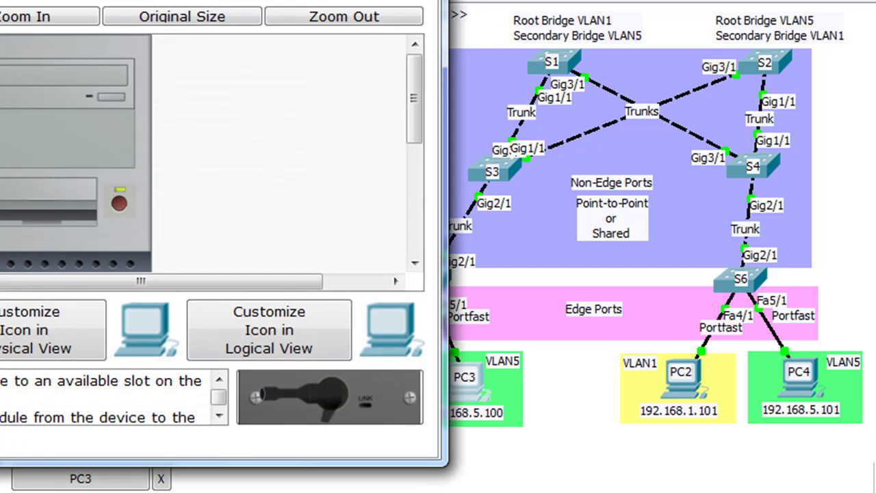
click(2, 1)
drag(1, 2, 303, 0)
click(482, 96)
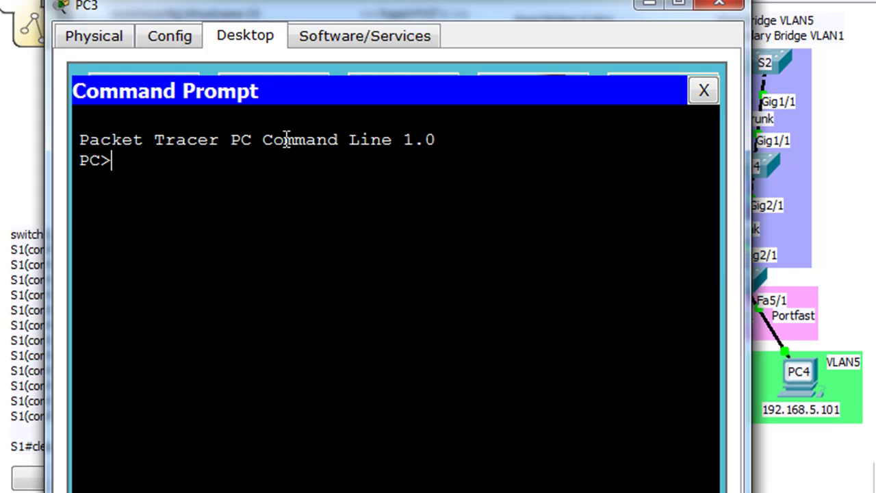
text(ping 192.168)
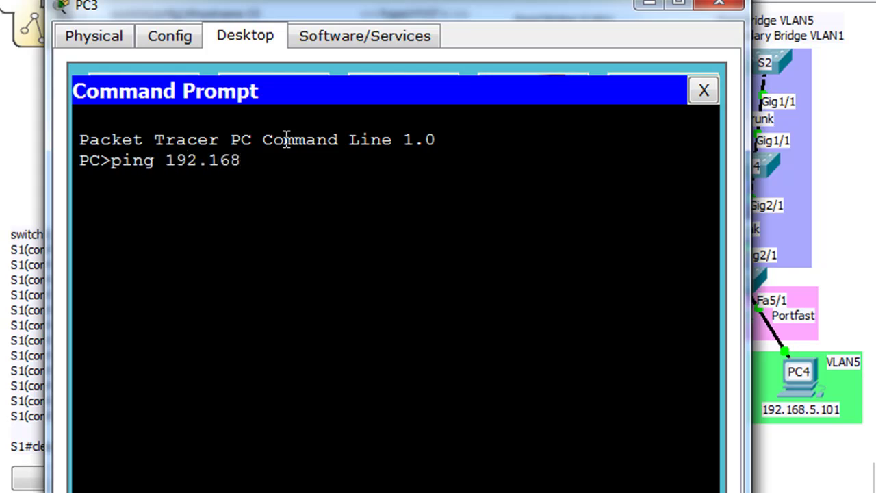
text(.5.101)
key(Return)
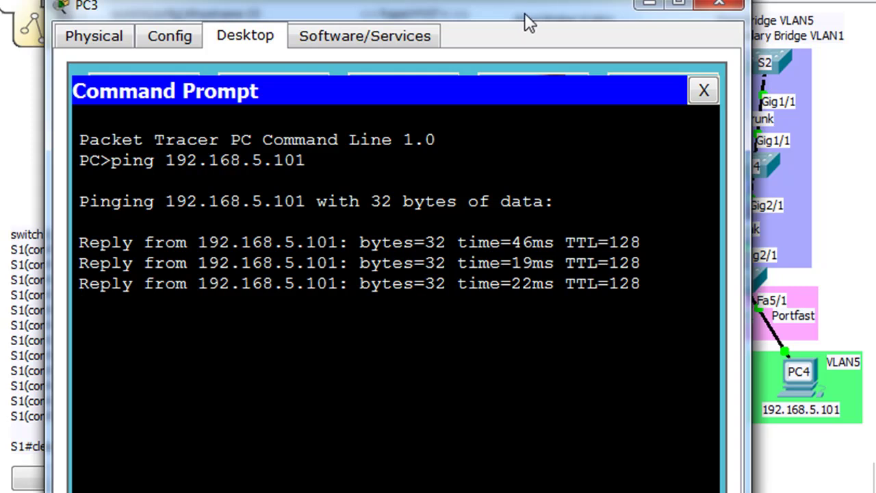
drag(524, 12, 496, 13)
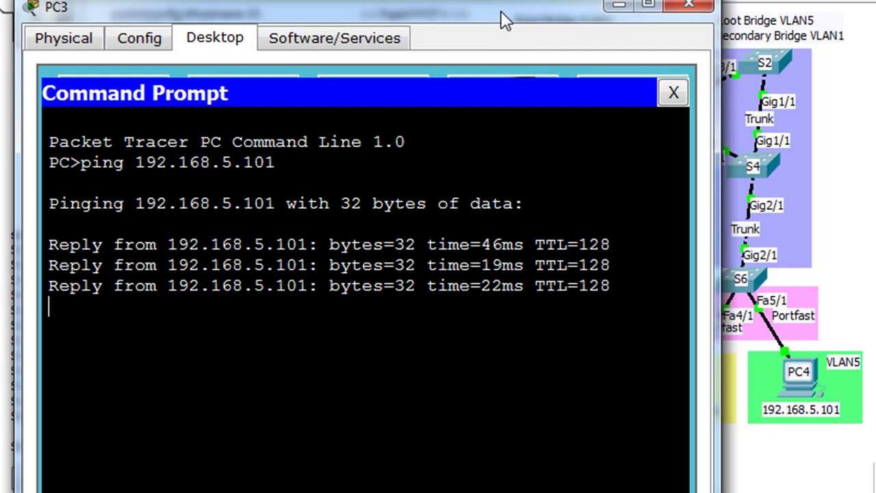
click(676, 95)
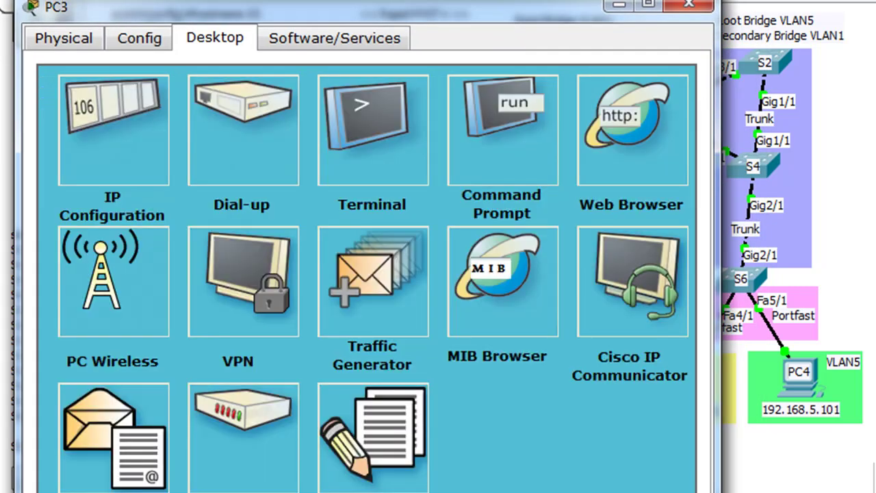
Close PC3's window and select the clear spanning-tree detected-protocols line in the S5 note
click(690, 6)
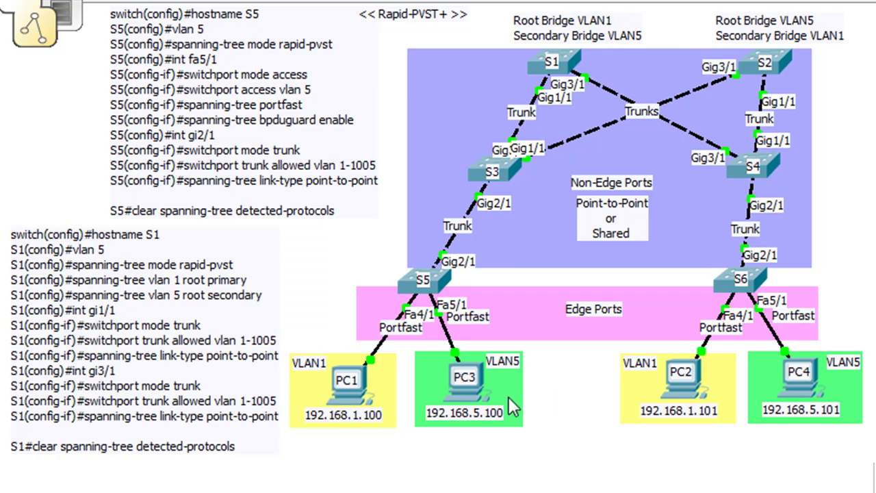
double_click(296, 215)
drag(342, 212, 106, 219)
click(399, 219)
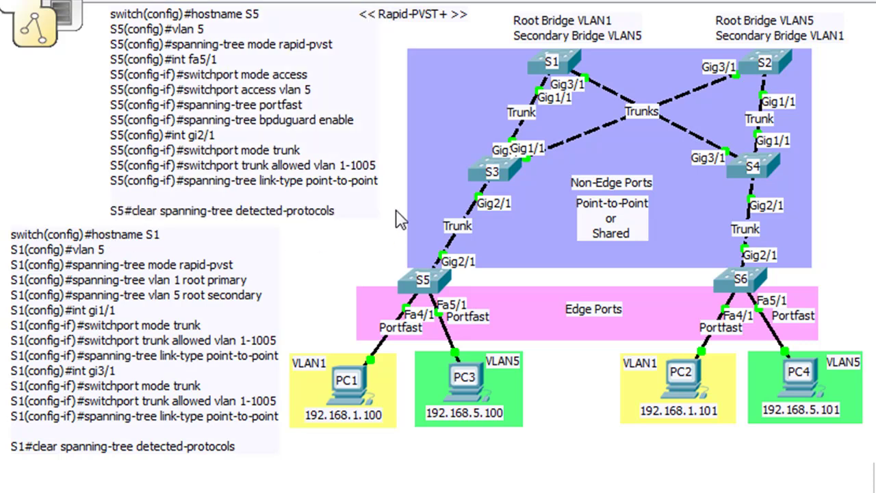
Open S1's CLI, return to the privileged prompt with Ctrl+Z, and run show span
click(569, 58)
drag(331, 2, 560, 13)
key(Return)
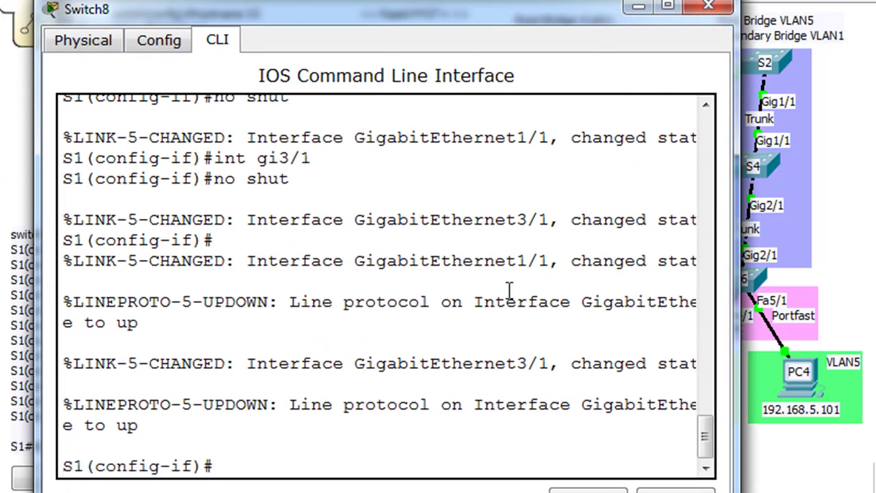
key(ctrl+z)
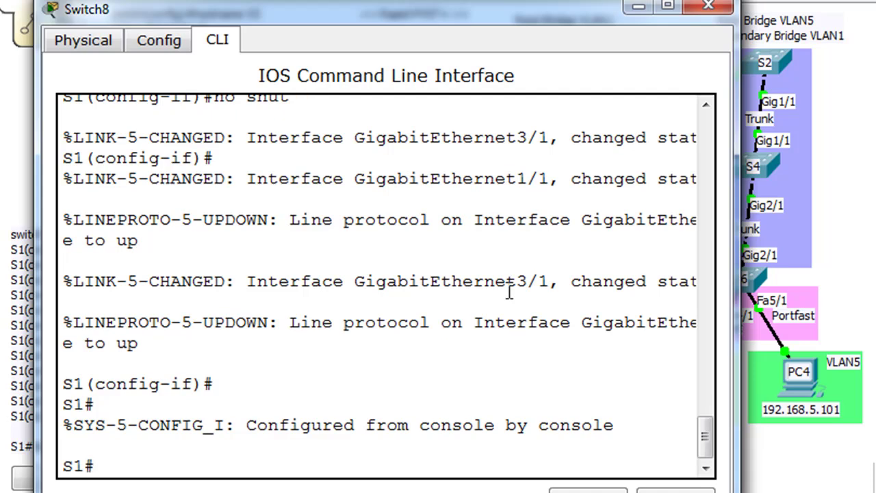
text(show span)
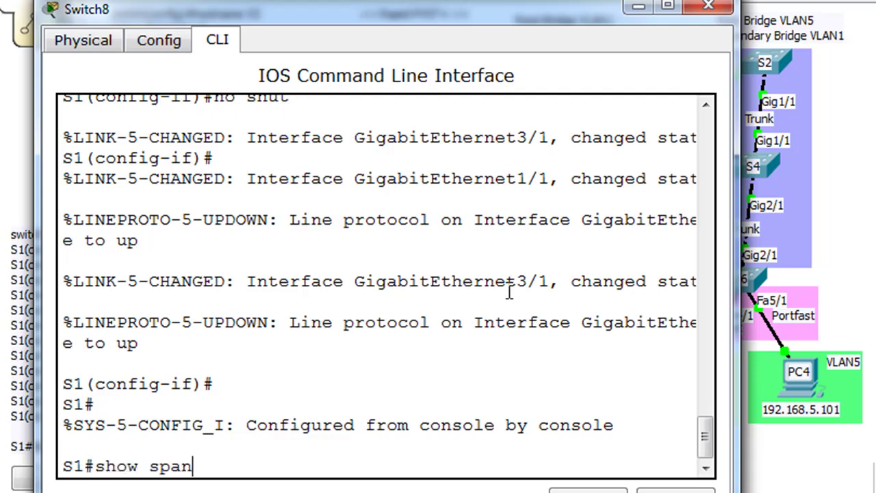
key(Return)
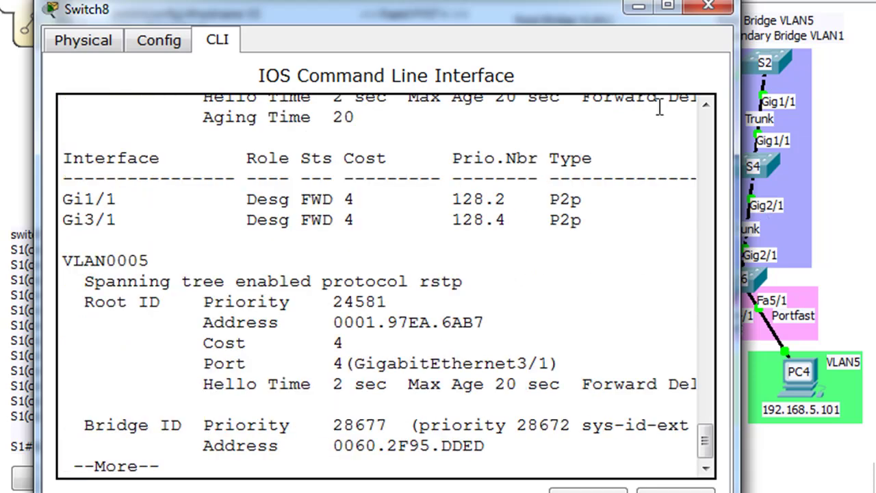
Scroll back up and highlight the Root ID and Bridge ID priority 24577 for VLAN0001
click(705, 104)
click(705, 104)
click(705, 104)
click(705, 104)
click(705, 104)
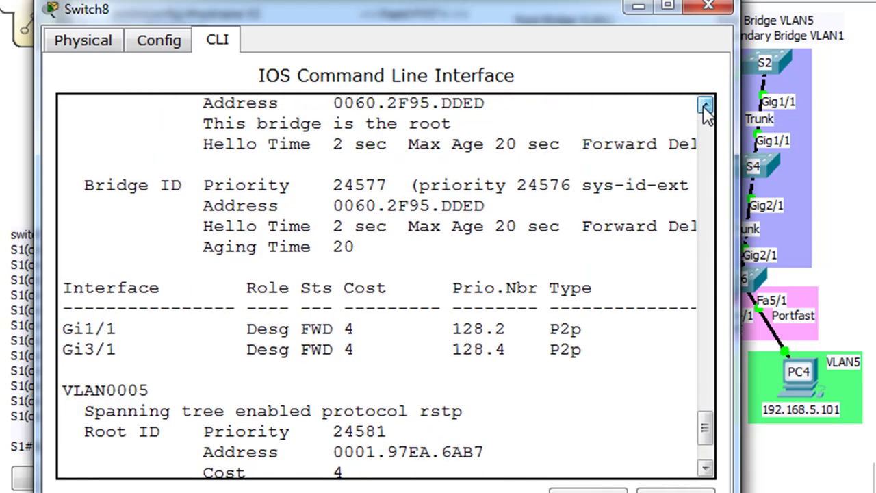
click(705, 104)
click(705, 104)
click(705, 104)
click(705, 106)
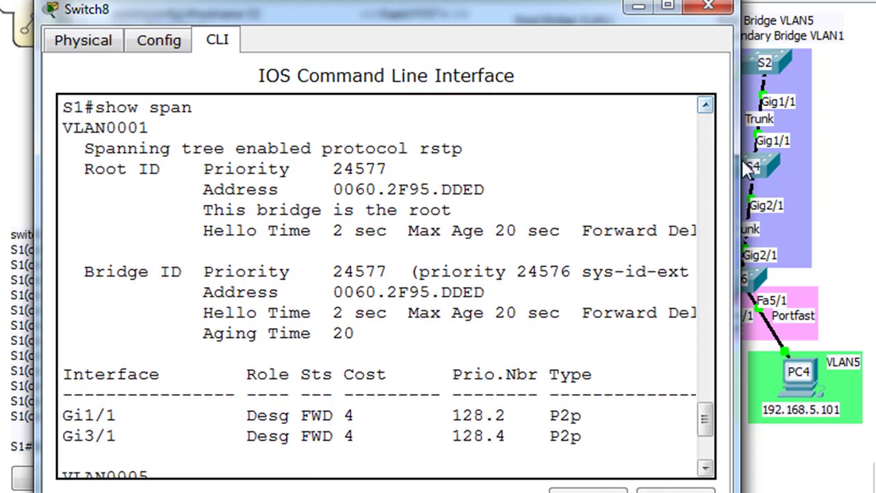
drag(733, 159, 865, 156)
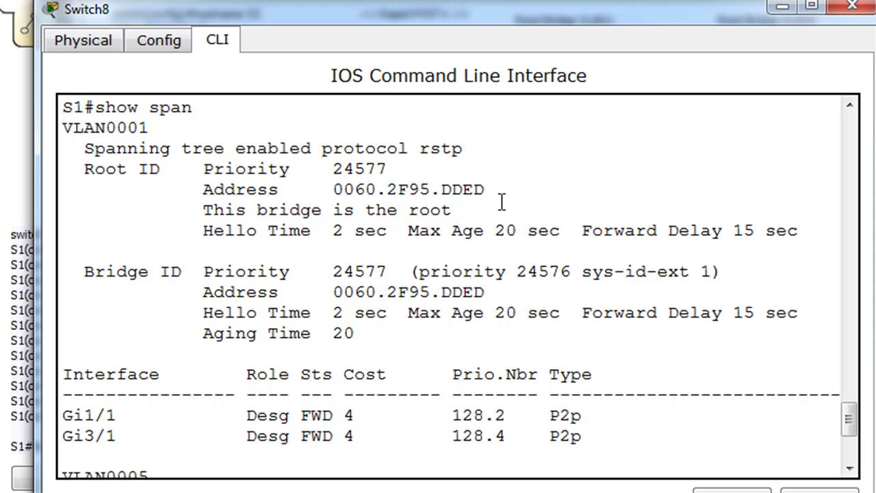
drag(322, 164, 428, 165)
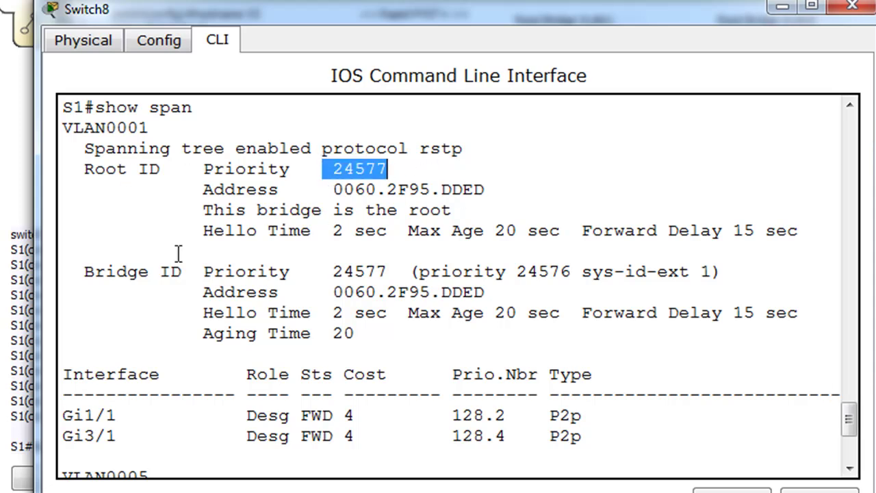
drag(323, 272, 419, 274)
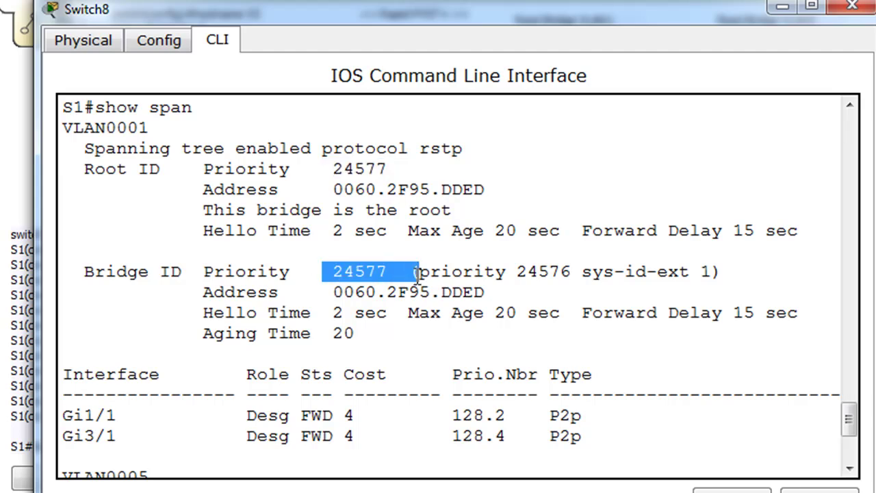
Highlight the matching Root ID and Bridge ID address 0060.2F95.DDED
drag(442, 189, 501, 190)
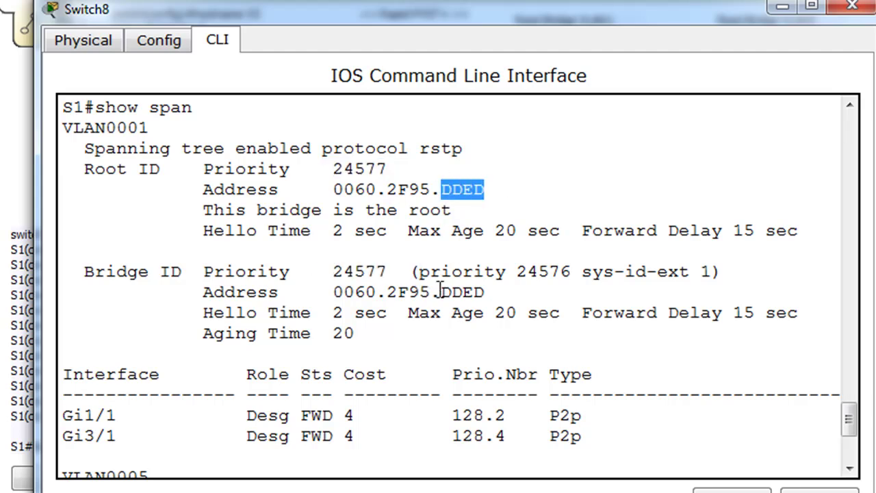
drag(442, 292, 488, 293)
drag(333, 199, 505, 186)
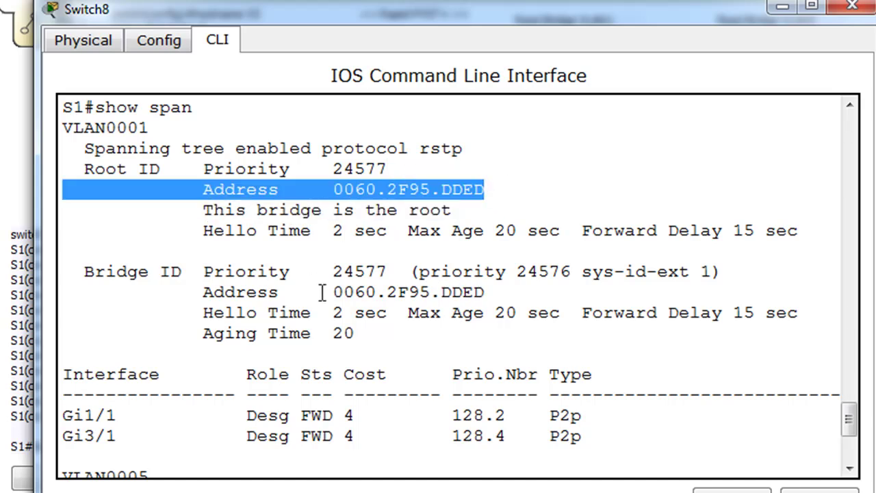
drag(321, 292, 488, 289)
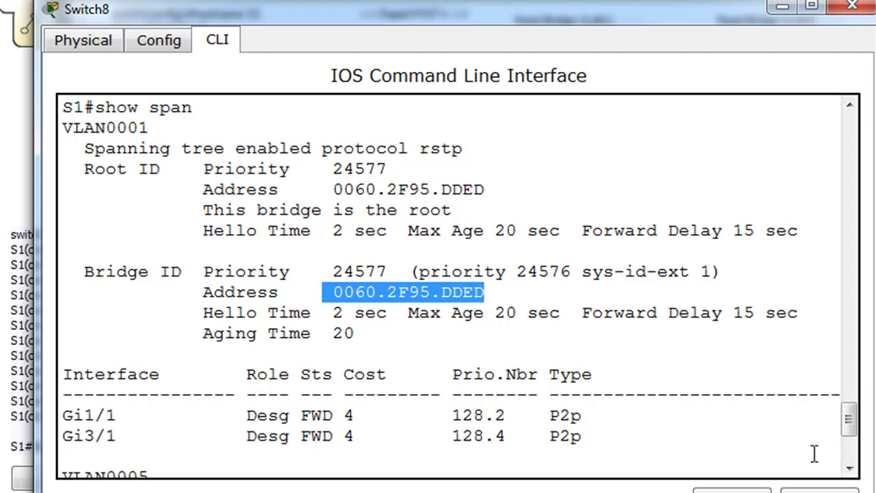
Scroll down and page past --More-- to display the rest of the spanning-tree output
click(849, 468)
click(849, 467)
click(849, 468)
click(849, 467)
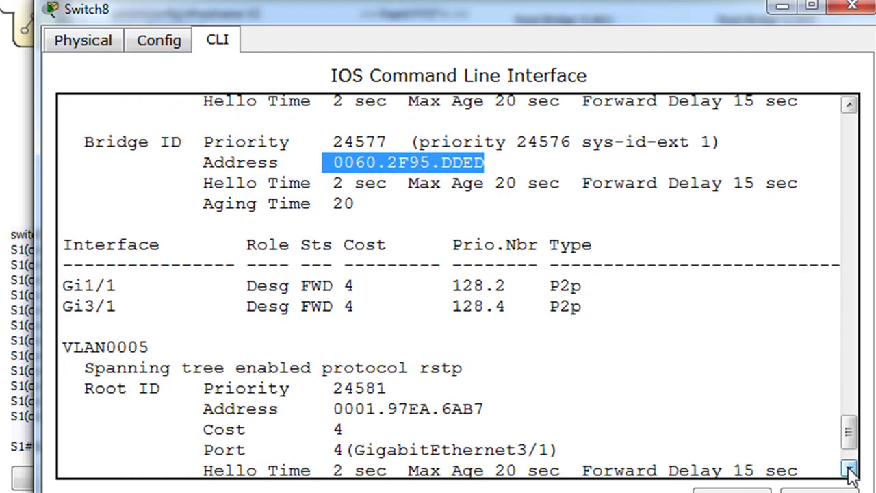
click(849, 469)
click(849, 469)
click(849, 468)
click(849, 468)
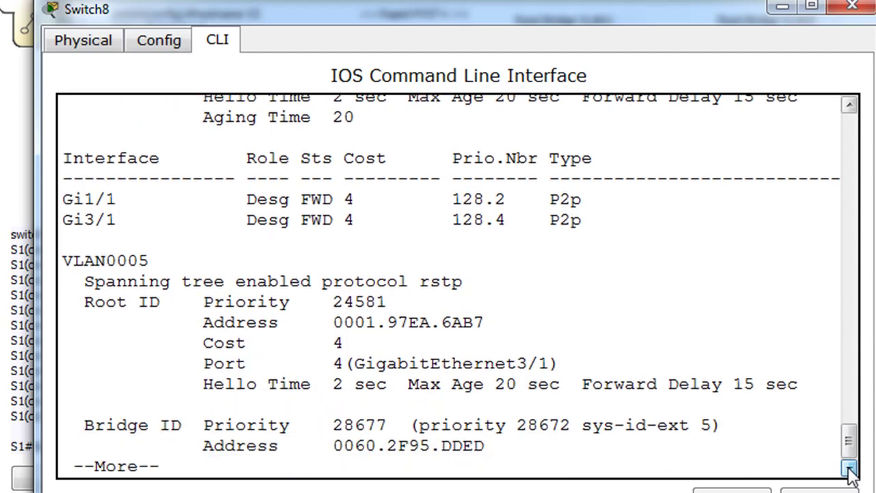
key(space)
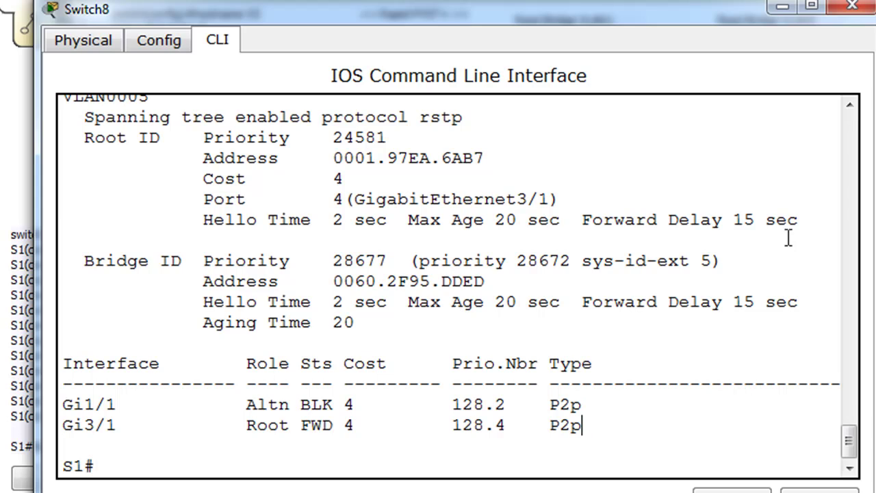
click(849, 105)
click(848, 105)
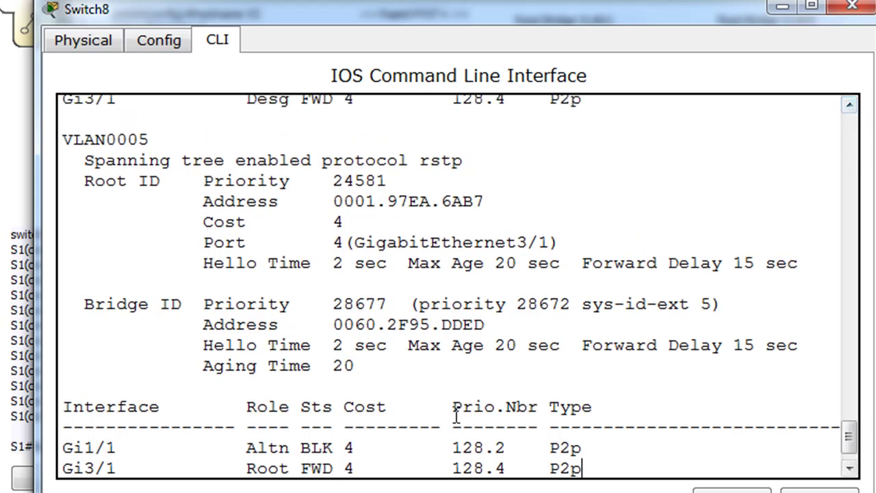
click(848, 468)
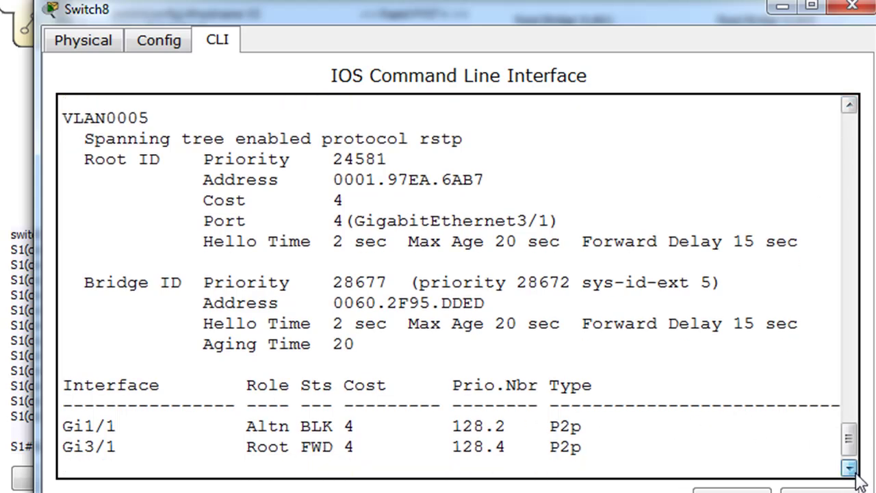
click(848, 468)
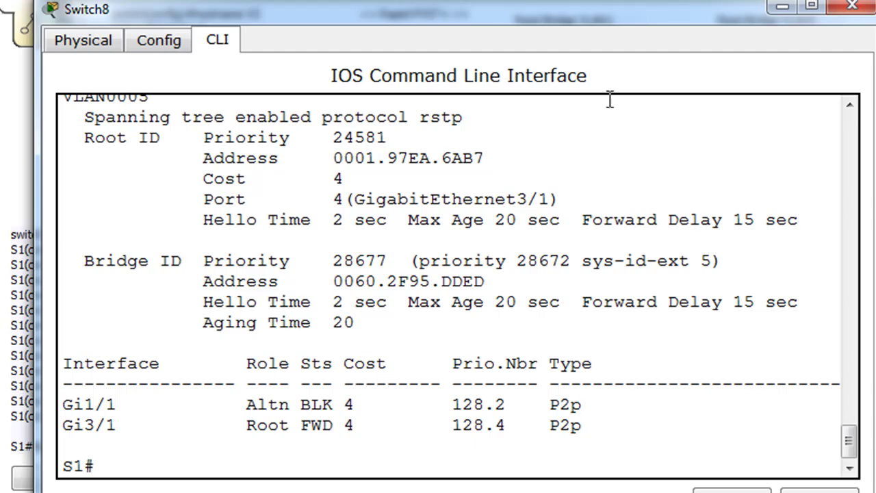
Review VLAN0005's Gi1/1 blocking and Gi3/1 root forwarding ports, then close S1's CLI window
click(849, 104)
click(850, 105)
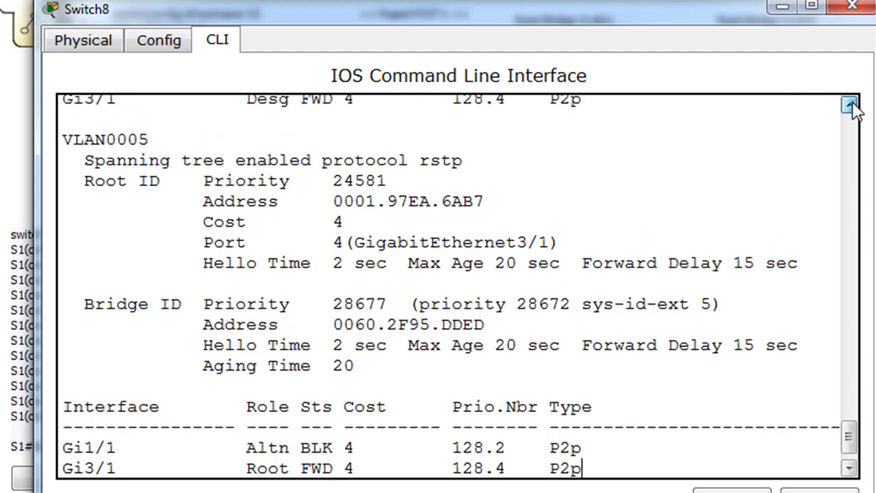
click(850, 105)
click(850, 105)
click(850, 105)
click(851, 105)
click(850, 106)
click(850, 106)
click(850, 105)
click(850, 105)
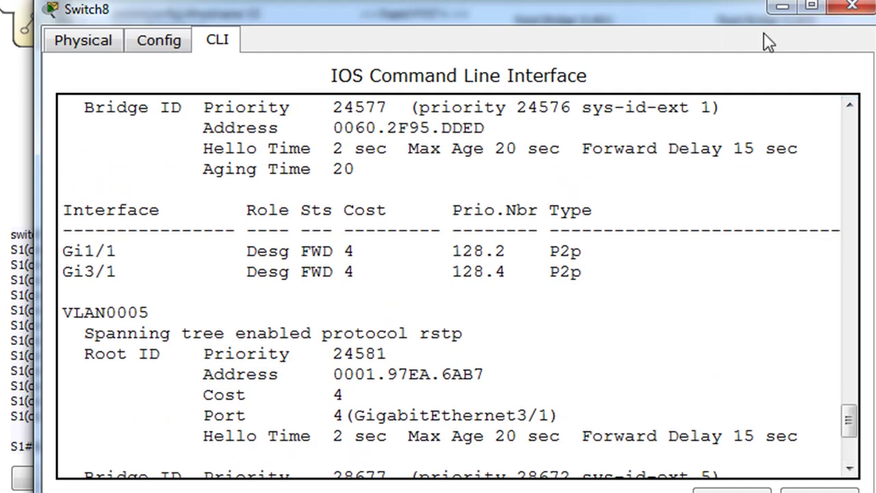
click(850, 5)
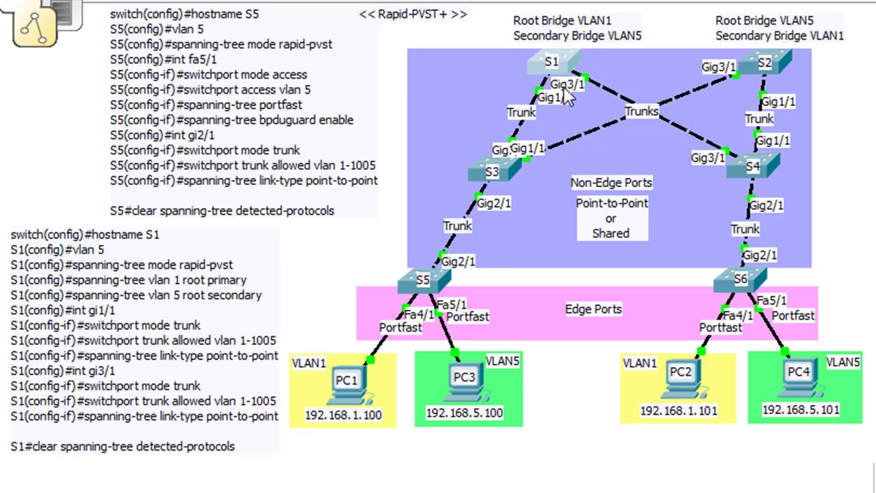
mouse_move(540, 101)
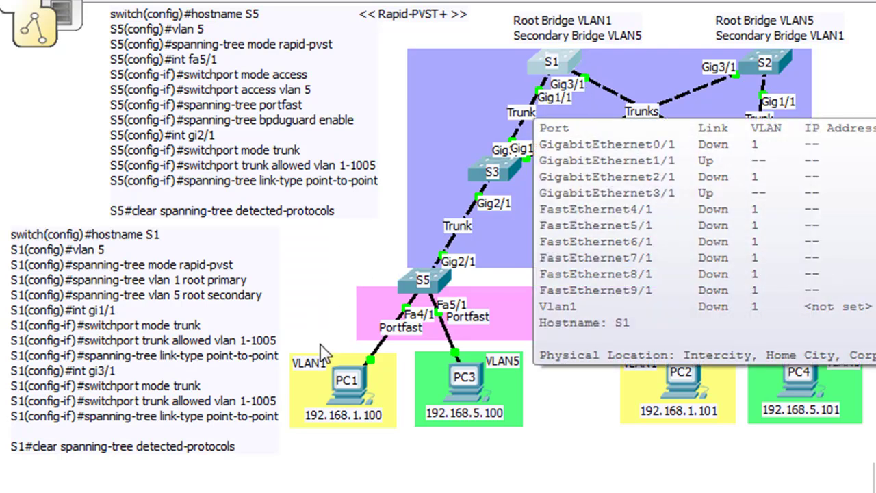